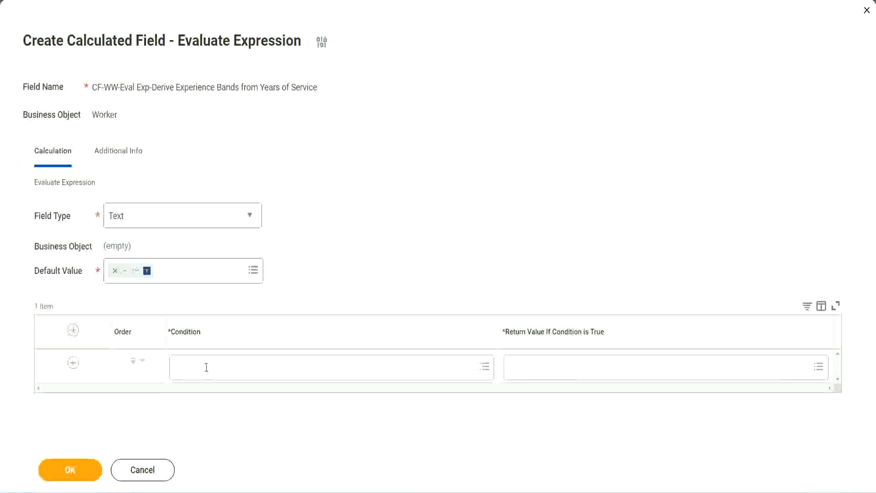
Select the field name CF-WW-TF-Length of Service between 0 and 7 years in the Notepad++ notes
{"action": "left_click", "coordinate": [206, 368]}
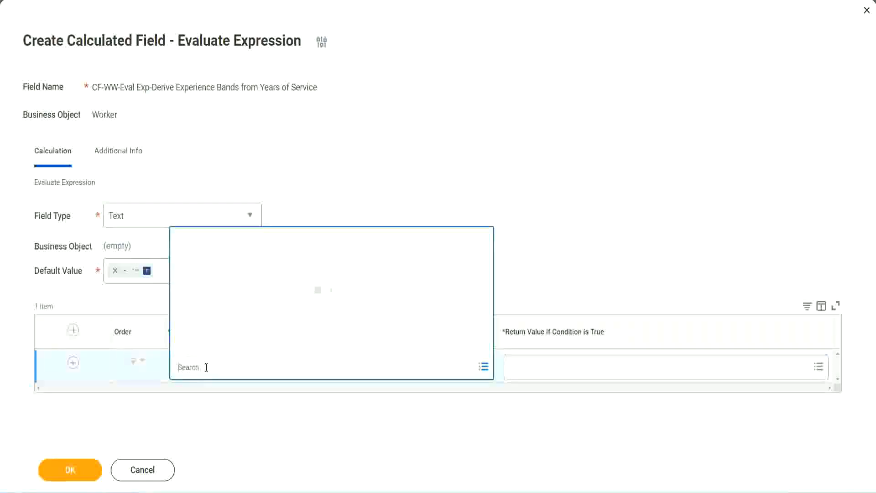
{"action": "left_click", "coordinate": [336, 207]}
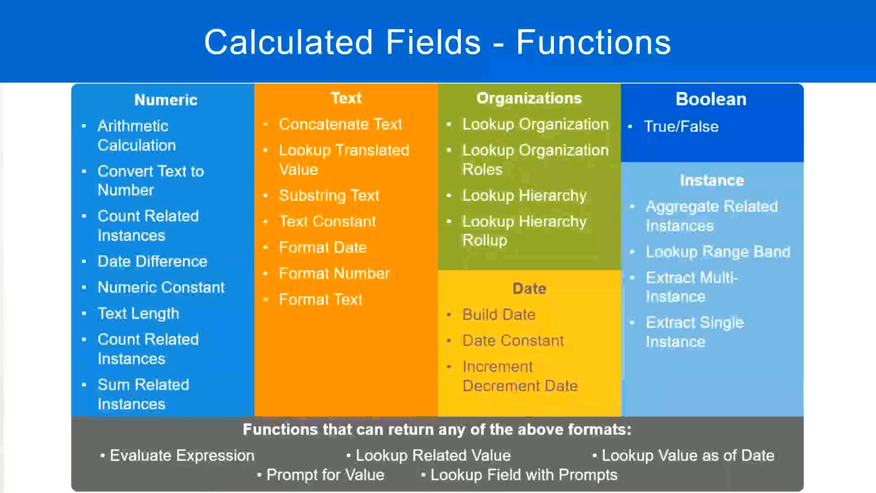
{"action": "key", "text": "alt+Tab"}
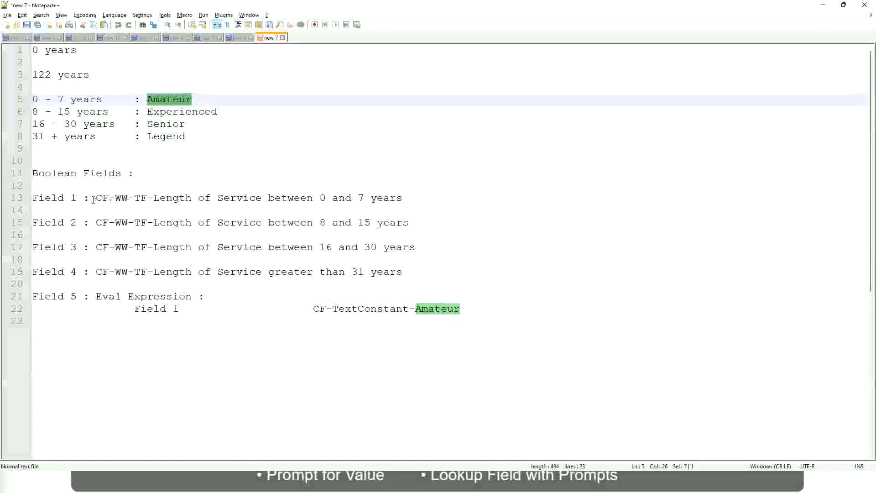
{"action": "left_click_drag", "start_coordinate": [97, 198], "coordinate": [404, 201]}
{"action": "key", "text": "ctrl+c"}
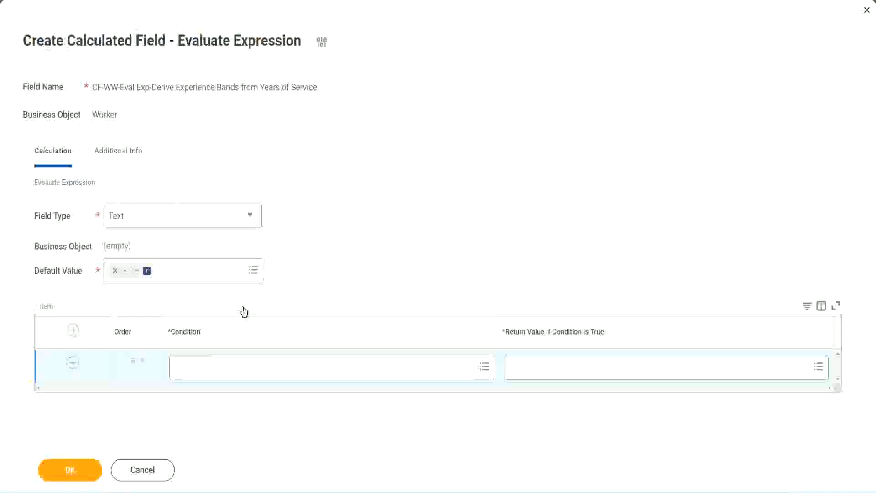
Paste and pick CF-WW-TF-Length of Service between 0 and 7 years as row 1's condition
{"action": "left_click", "coordinate": [223, 371]}
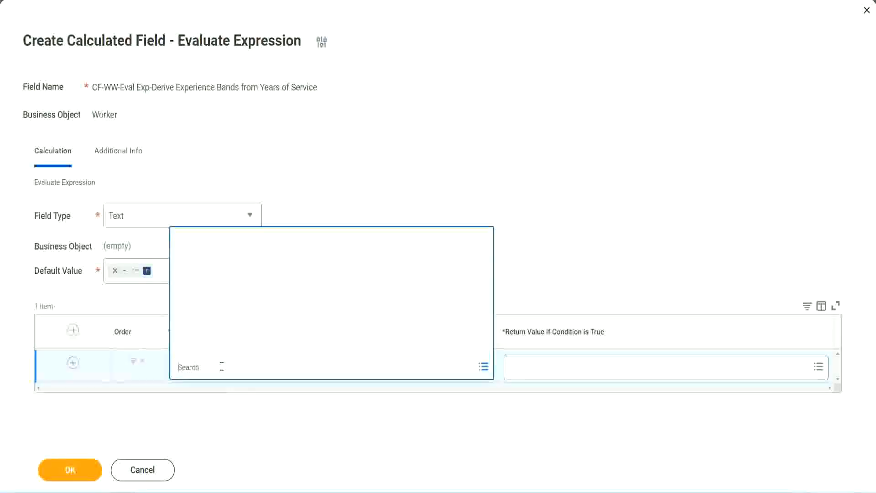
{"action": "key", "text": "ctrl+v"}
{"action": "key", "text": "Return"}
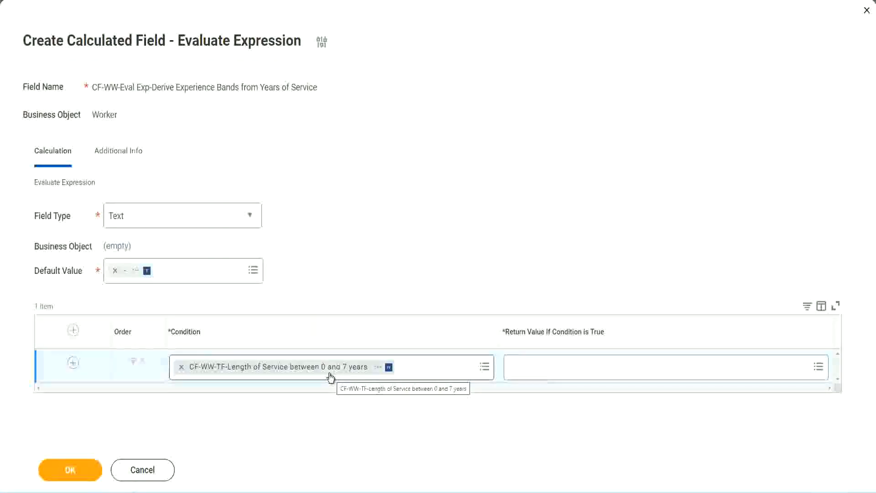
{"action": "left_click", "coordinate": [570, 374]}
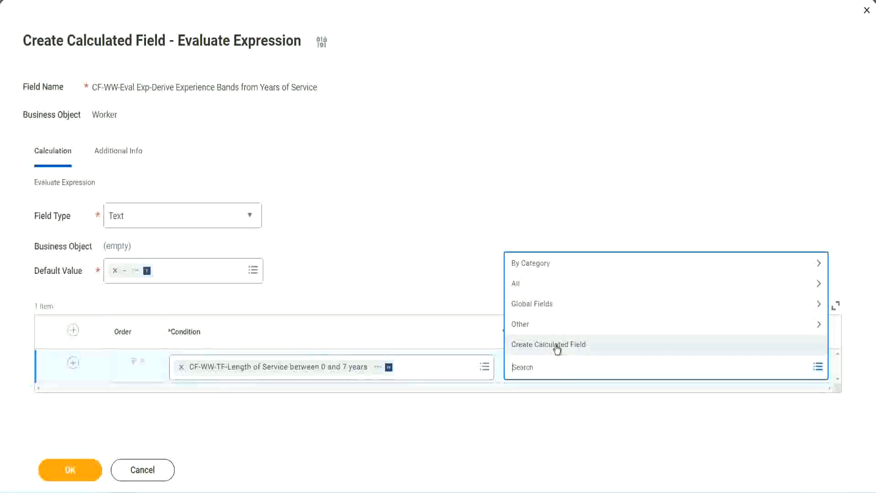
{"action": "left_click", "coordinate": [508, 228]}
{"action": "left_click", "coordinate": [528, 374]}
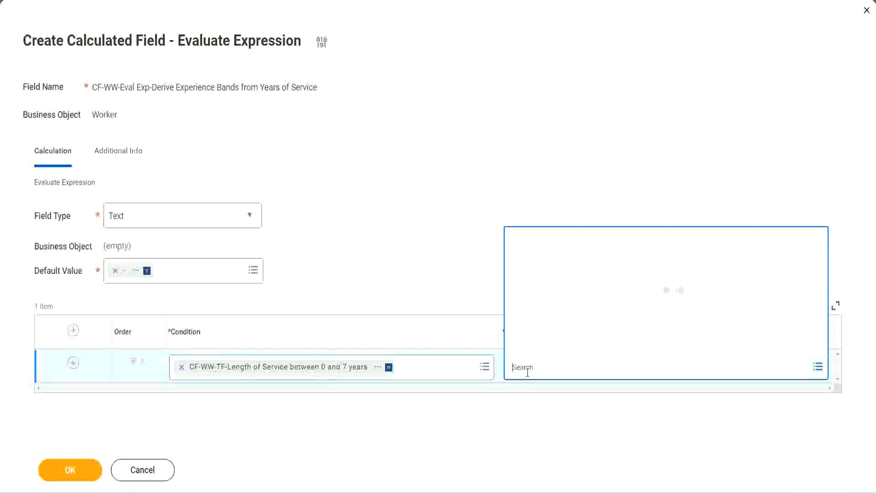
{"action": "type", "text": "Amaterue"}
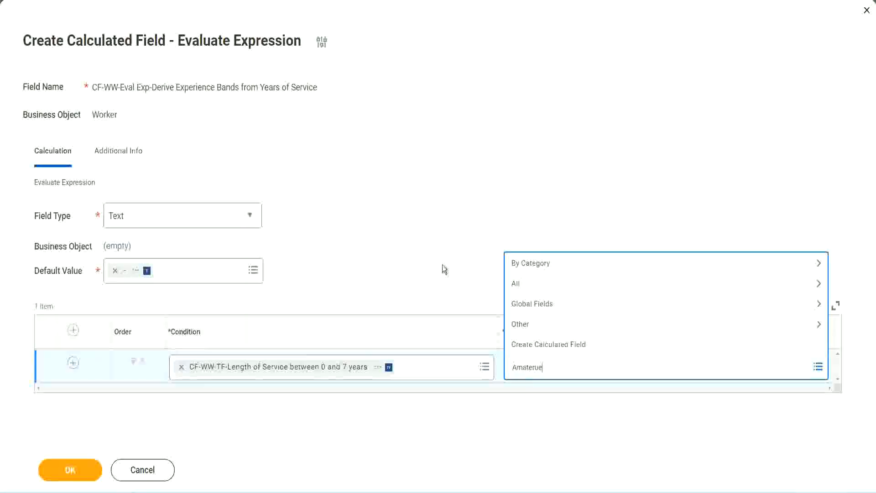
{"action": "left_click", "coordinate": [442, 265]}
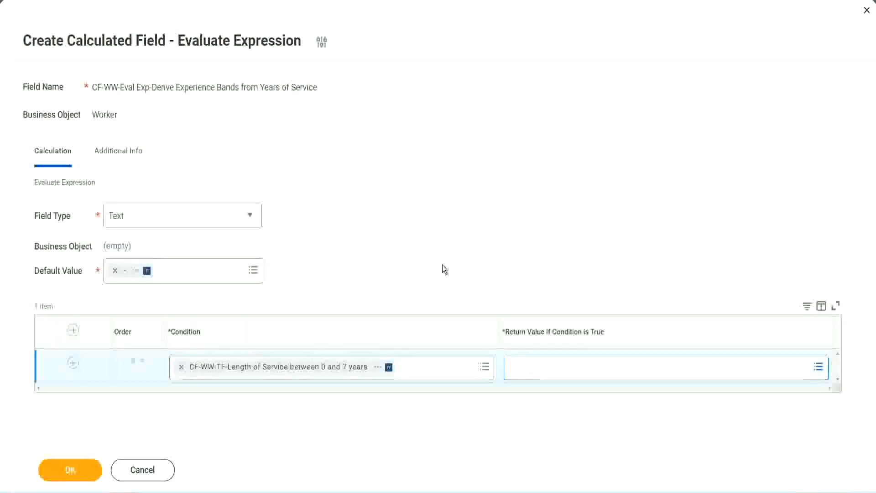
{"action": "left_click", "coordinate": [552, 374]}
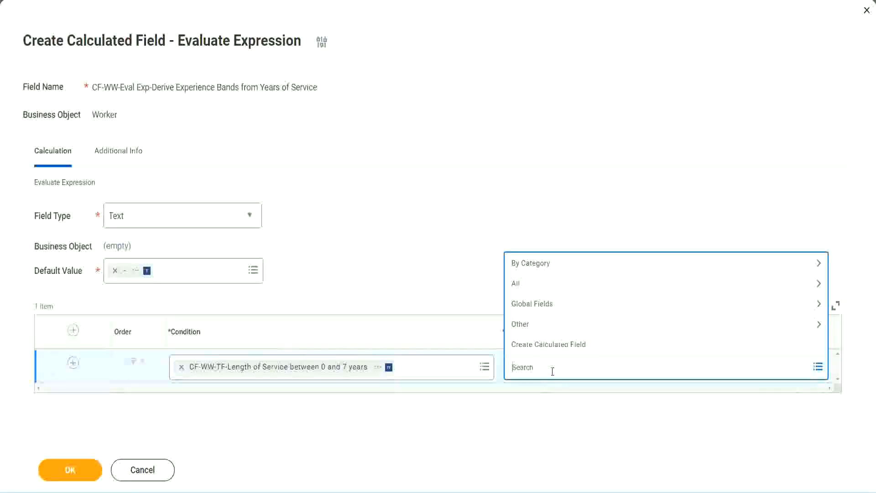
{"action": "left_click", "coordinate": [443, 269]}
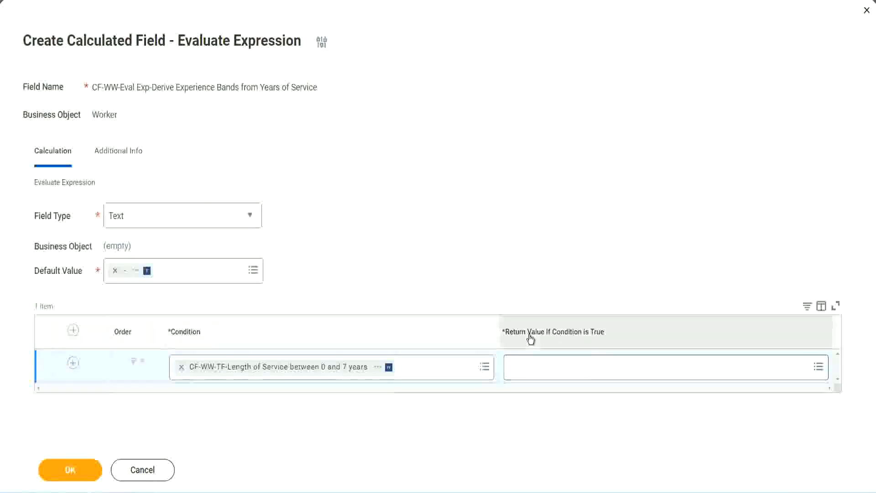
{"action": "left_click", "coordinate": [567, 368]}
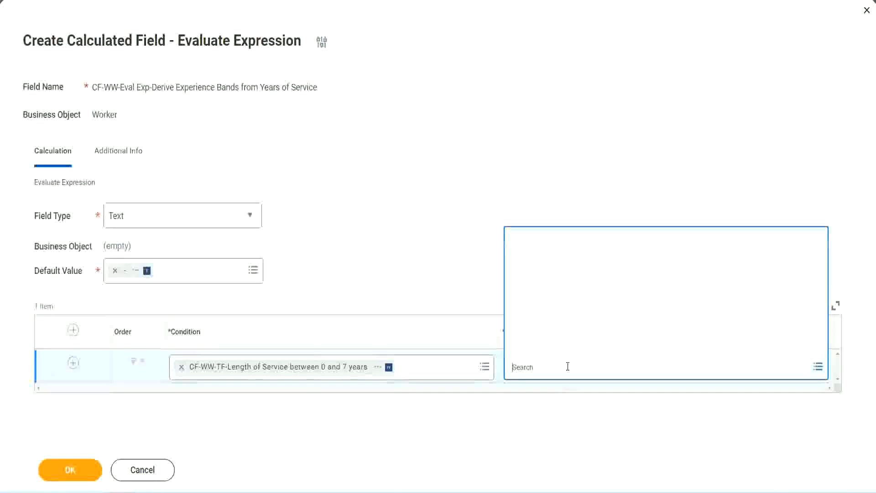
Create a new calculated field for the return value named CF-WW-TC-Amateur
{"action": "left_click", "coordinate": [562, 345]}
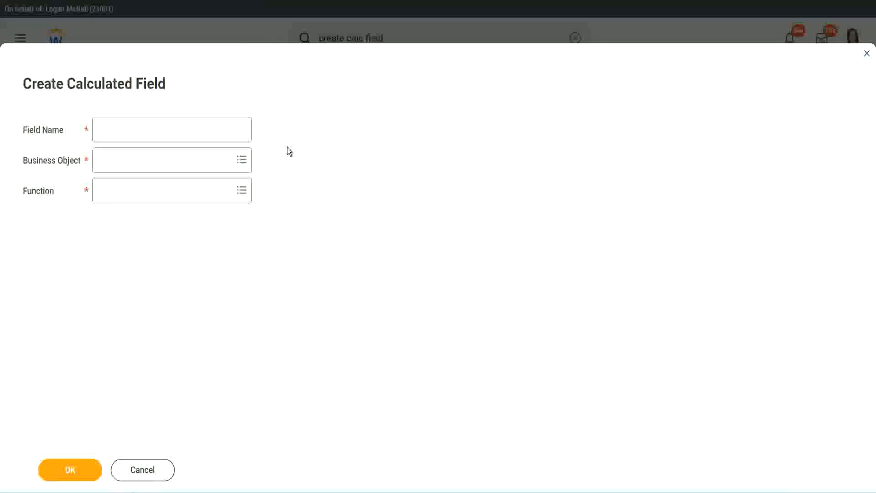
{"action": "left_click", "coordinate": [106, 131]}
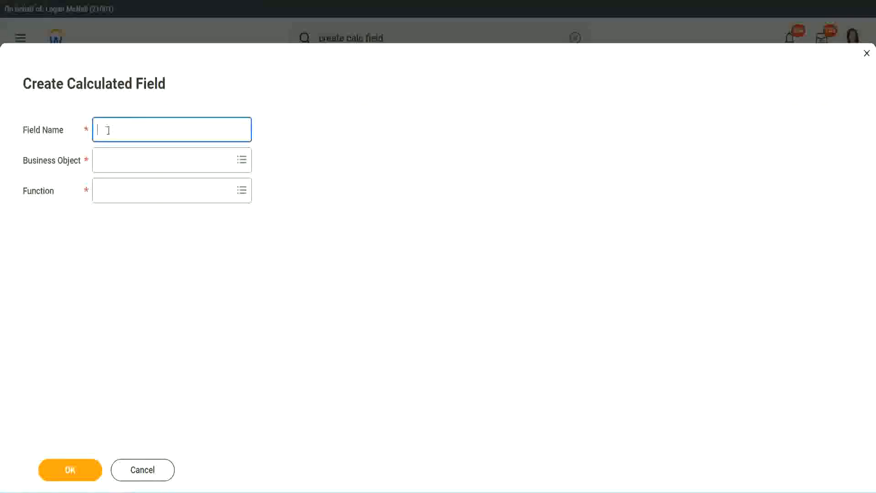
{"action": "type", "text": "CF TC-Amateur"}
{"action": "left_click", "coordinate": [109, 130]}
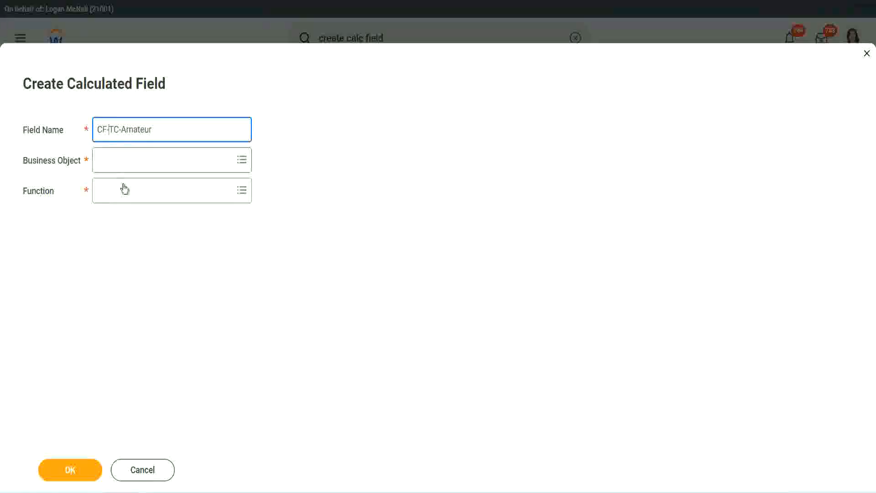
{"action": "type", "text": "WW-"}
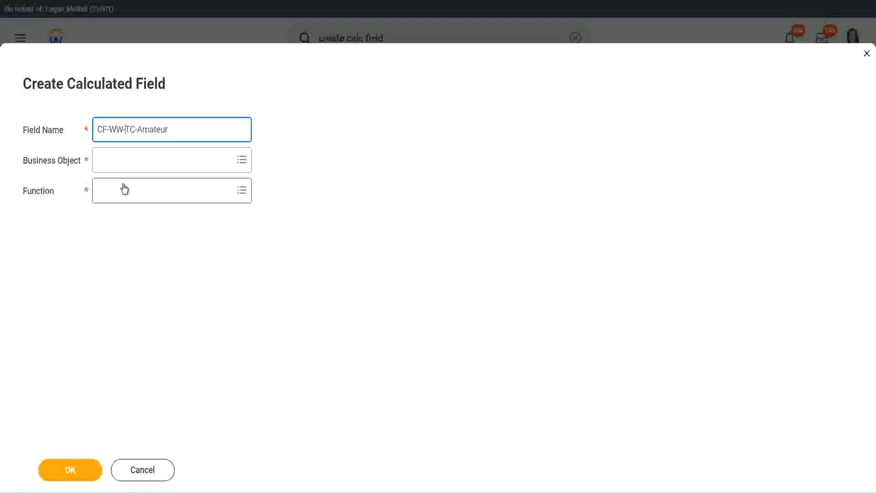
Set the new field's business object to Global
{"action": "left_click", "coordinate": [124, 160]}
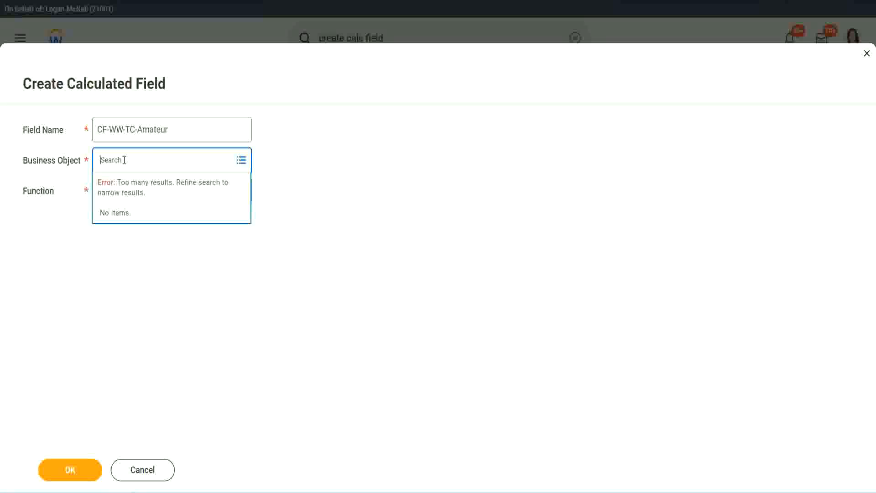
{"action": "type", "text": "worker"}
{"action": "key", "text": "BackSpace"}
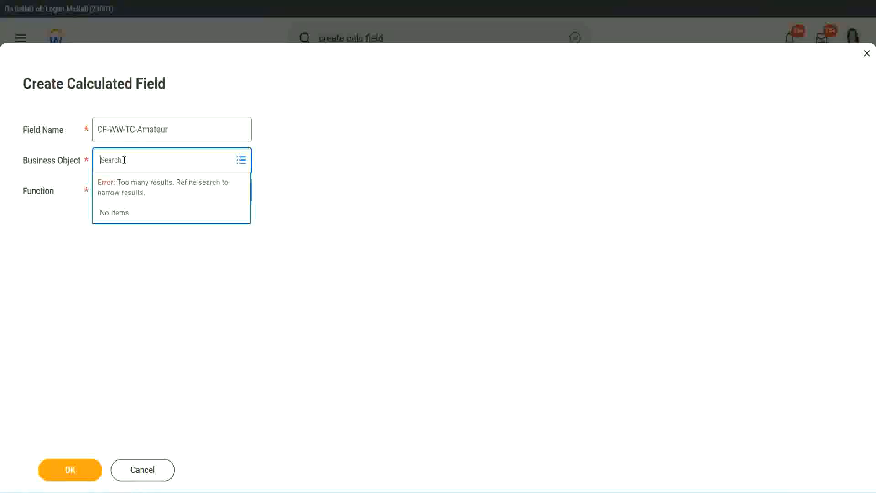
{"action": "type", "text": "global"}
{"action": "key", "text": "Return"}
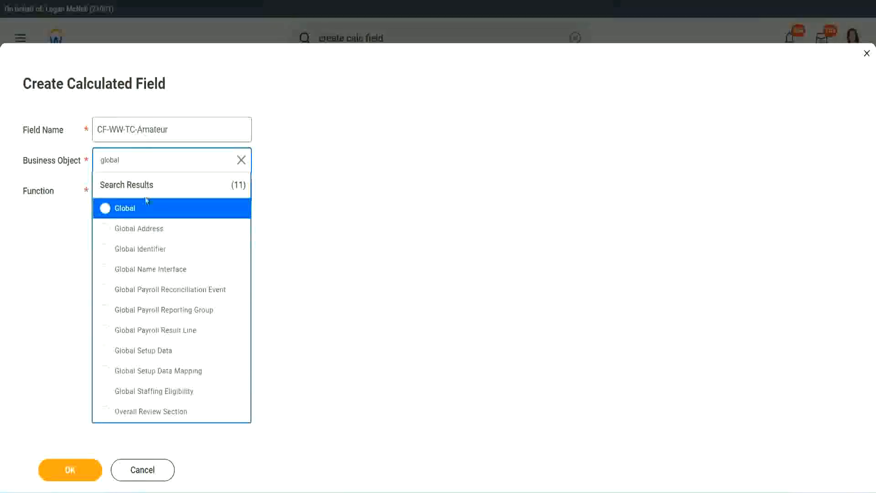
{"action": "left_click", "coordinate": [136, 214]}
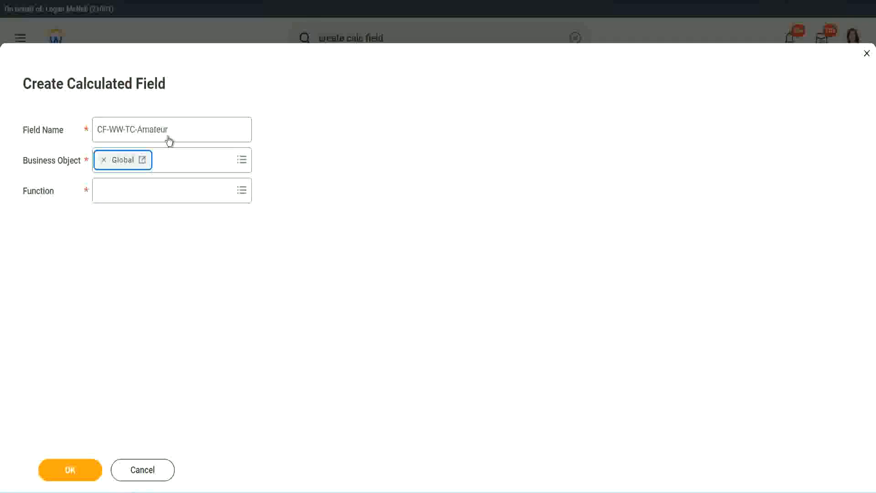
Choose the Text Constant function and confirm the CF-WW-TC-Amateur field
{"action": "triple_click", "coordinate": [226, 123]}
{"action": "left_click", "coordinate": [190, 129]}
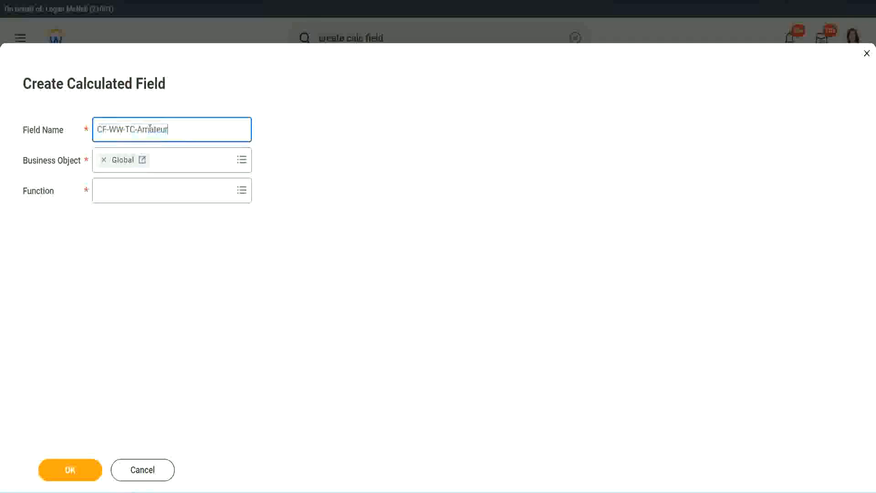
{"action": "double_click", "coordinate": [153, 129]}
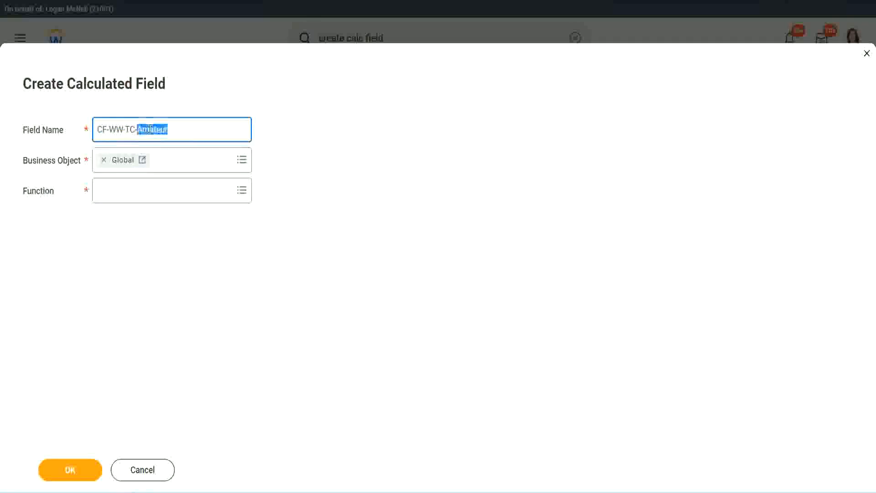
{"action": "left_click", "coordinate": [181, 128]}
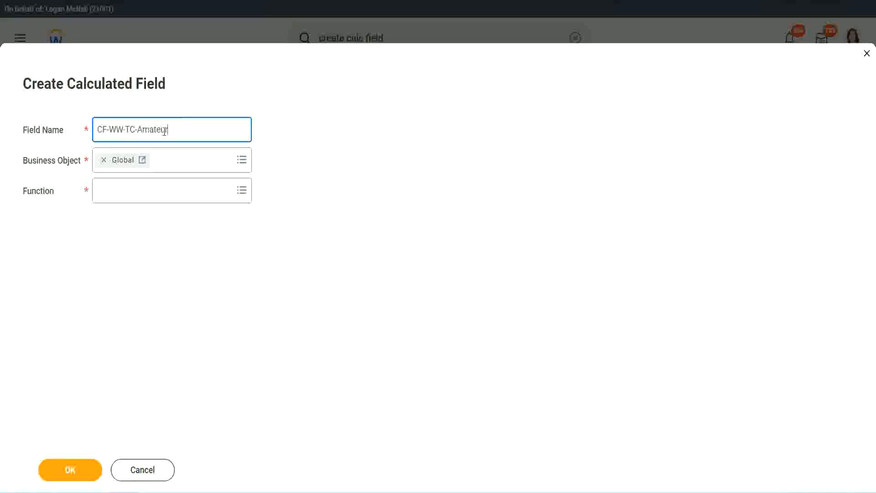
{"action": "double_click", "coordinate": [165, 130]}
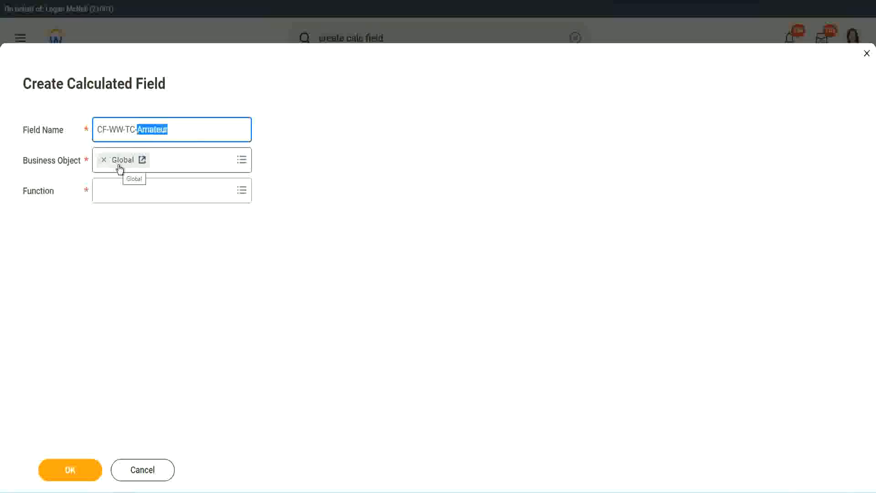
{"action": "left_click", "coordinate": [121, 190]}
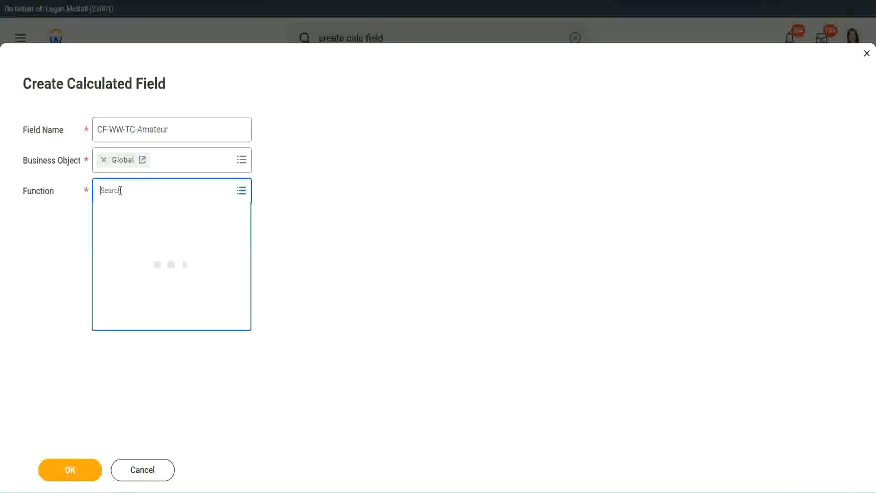
{"action": "type", "text": "text const"}
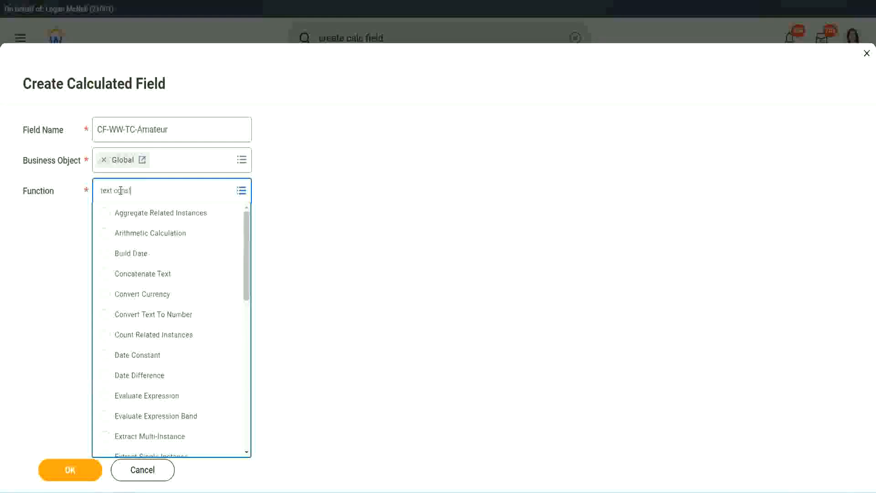
{"action": "key", "text": "Return"}
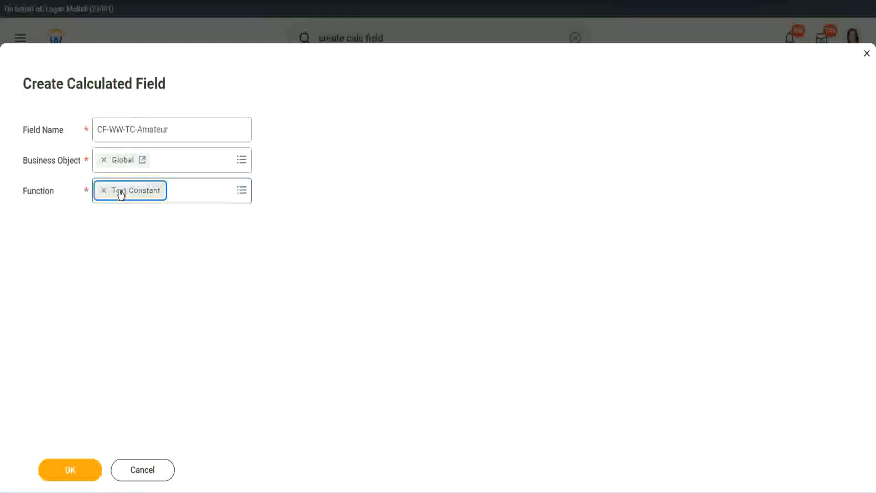
{"action": "left_click", "coordinate": [70, 470]}
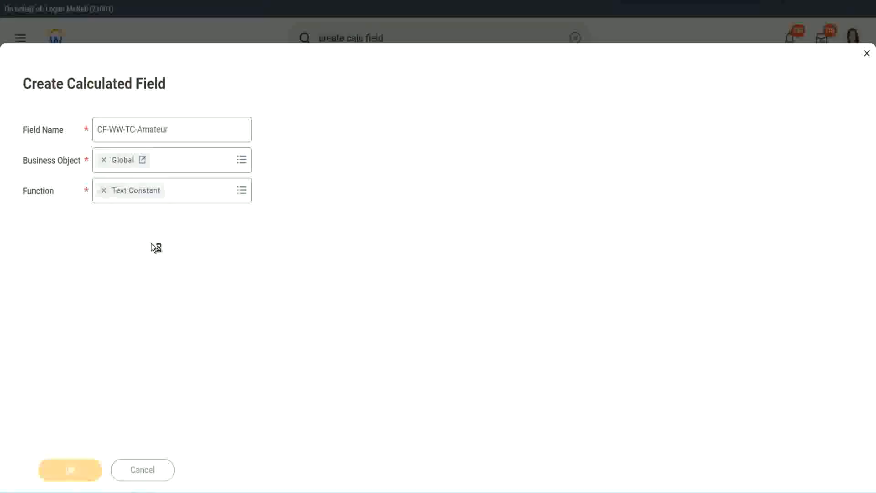
Enter Amateur as the text constant value and save it
{"action": "left_click", "coordinate": [146, 259]}
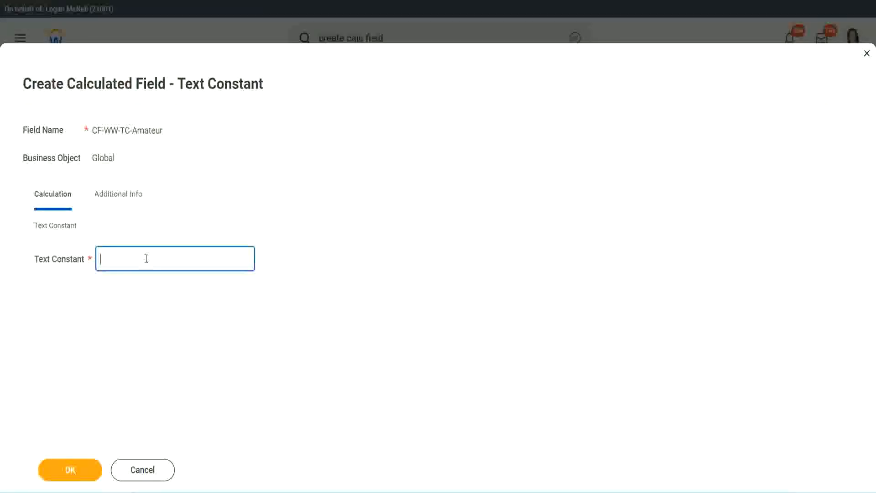
{"action": "type", "text": "Amateur"}
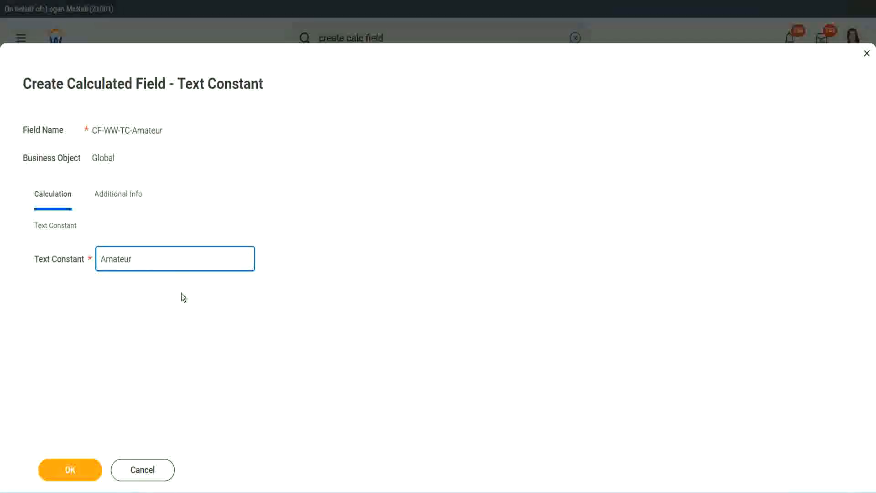
{"action": "left_click", "coordinate": [71, 470]}
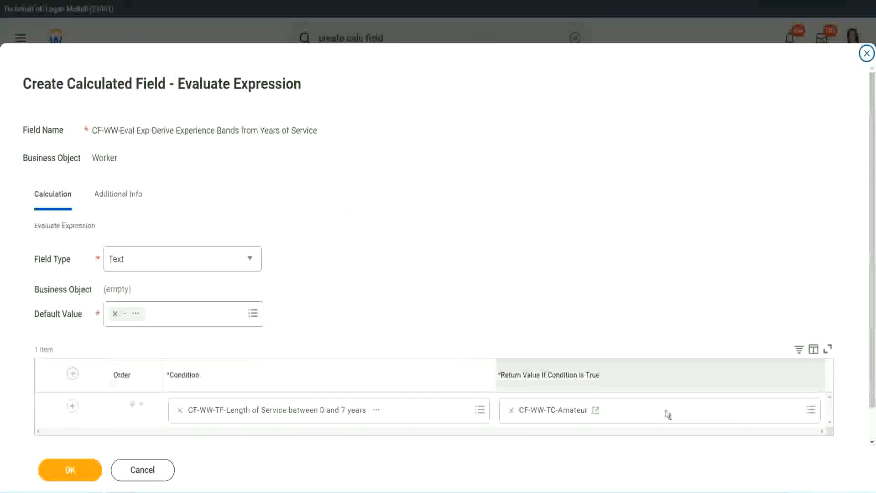
Copy the CF-WW-TC-Amateur field name from the return value
{"action": "right_click", "coordinate": [543, 412]}
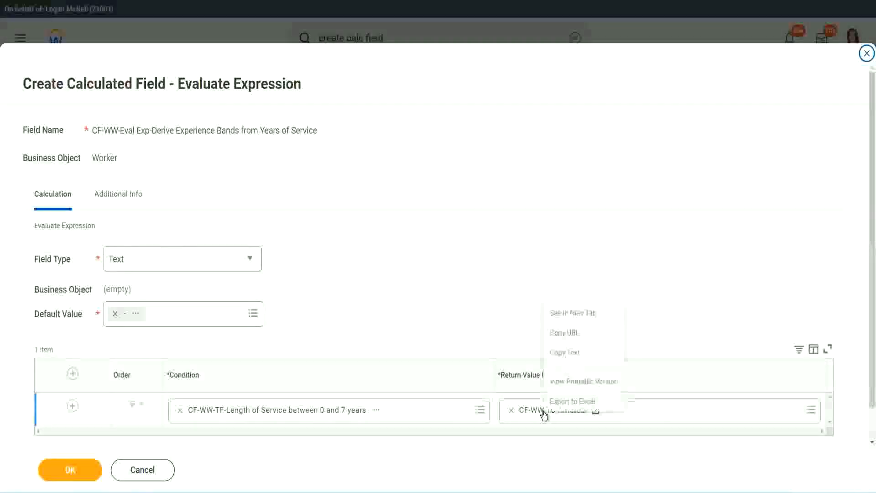
{"action": "left_click", "coordinate": [574, 353]}
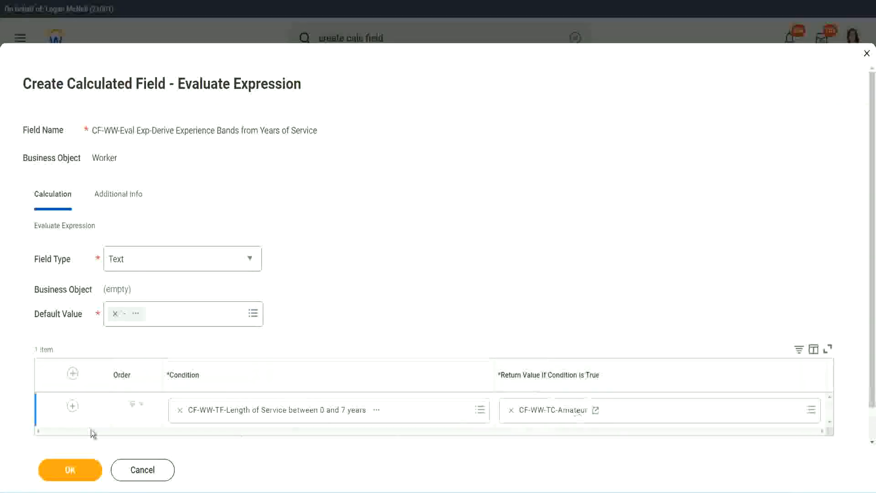
{"action": "left_click", "coordinate": [59, 420]}
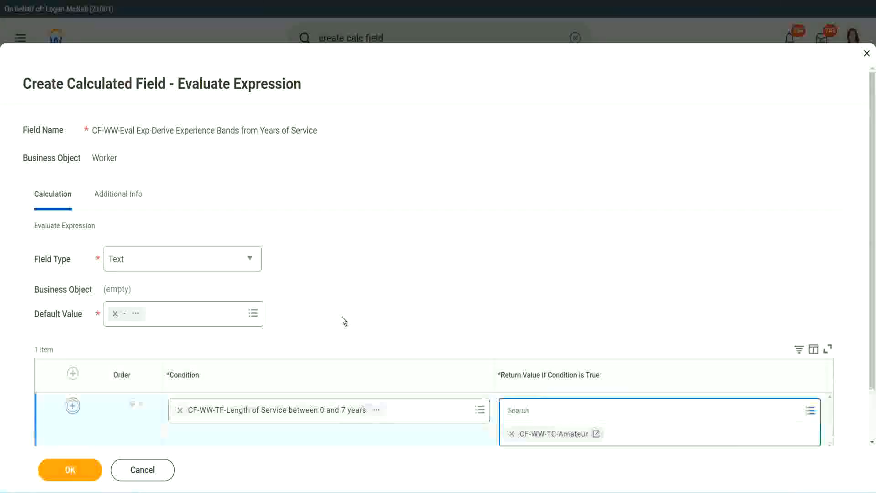
Add three empty condition rows and search 'cf-ww-tc' for row 2's condition
{"action": "left_click", "coordinate": [73, 405]}
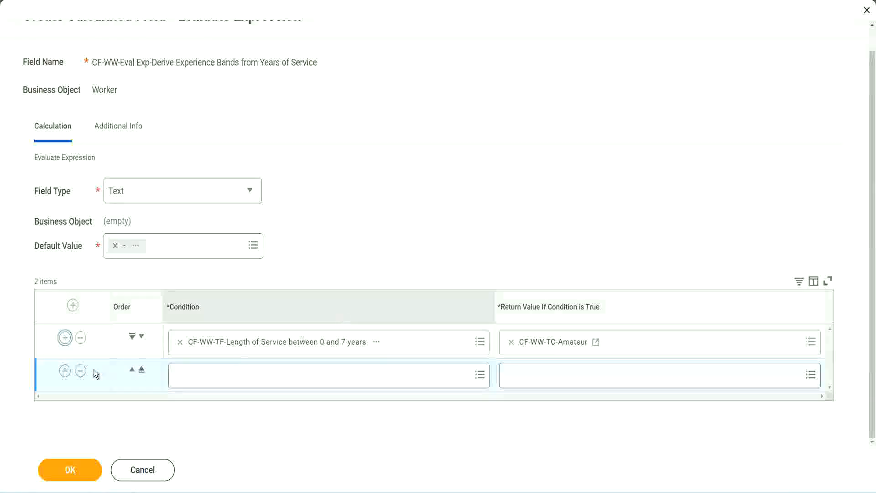
{"action": "left_click", "coordinate": [65, 370]}
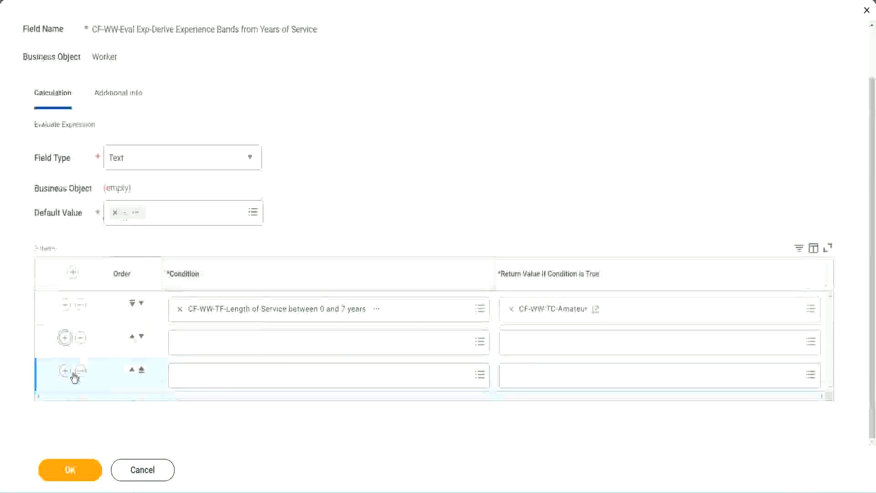
{"action": "left_click", "coordinate": [65, 372]}
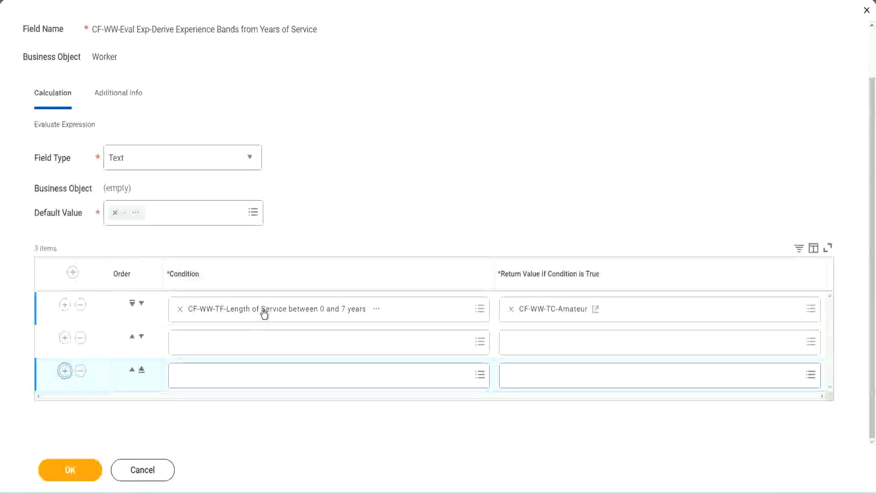
{"action": "left_click", "coordinate": [216, 344]}
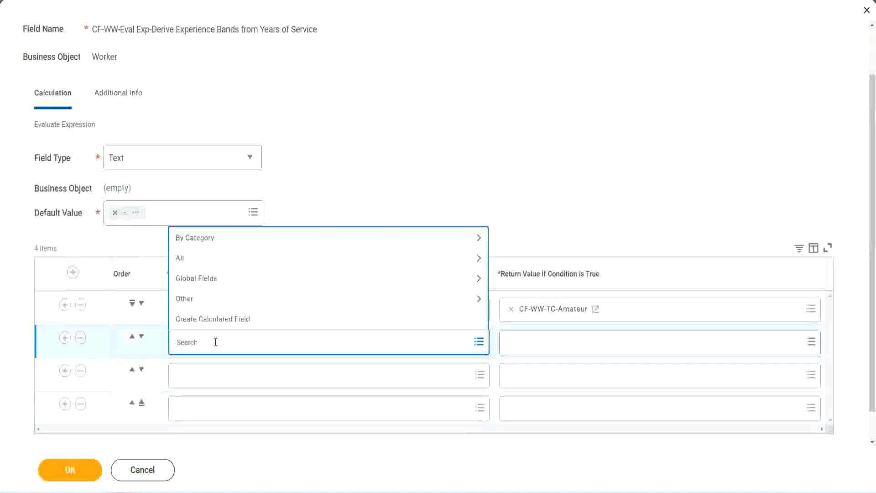
{"action": "type", "text": "cf-ww"}
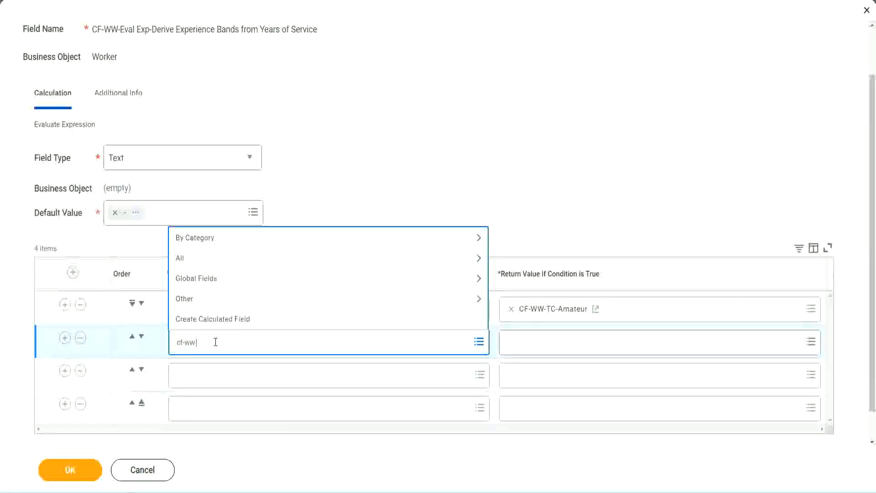
{"action": "type", "text": "-tc"}
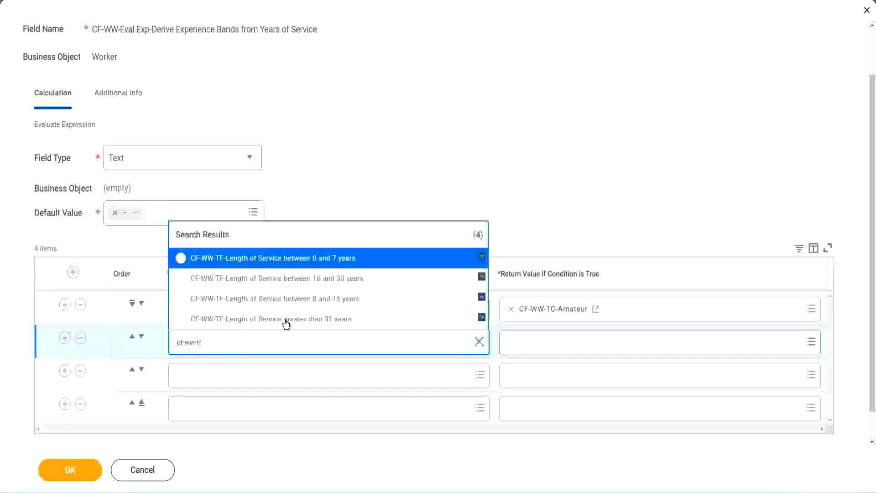
Set rows 2–4 to the 8–15, 16–30 and greater-than-31 years Length of Service conditions
{"action": "left_click", "coordinate": [338, 300]}
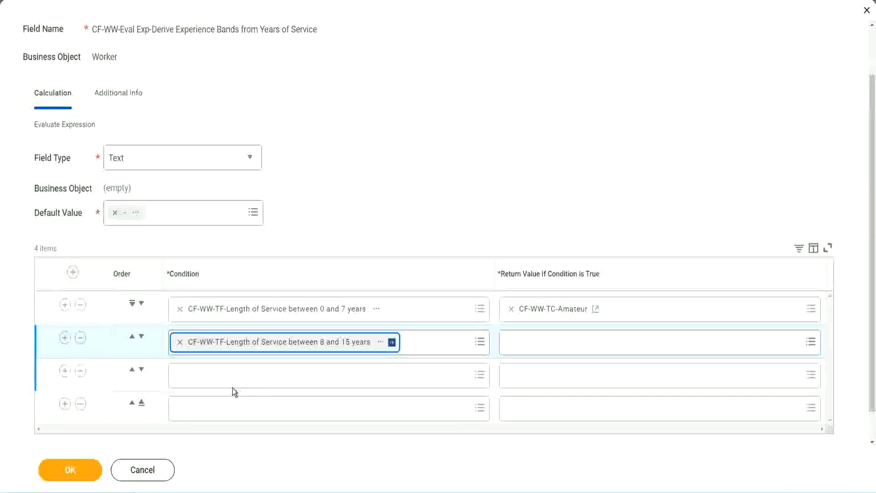
{"action": "left_click", "coordinate": [222, 374]}
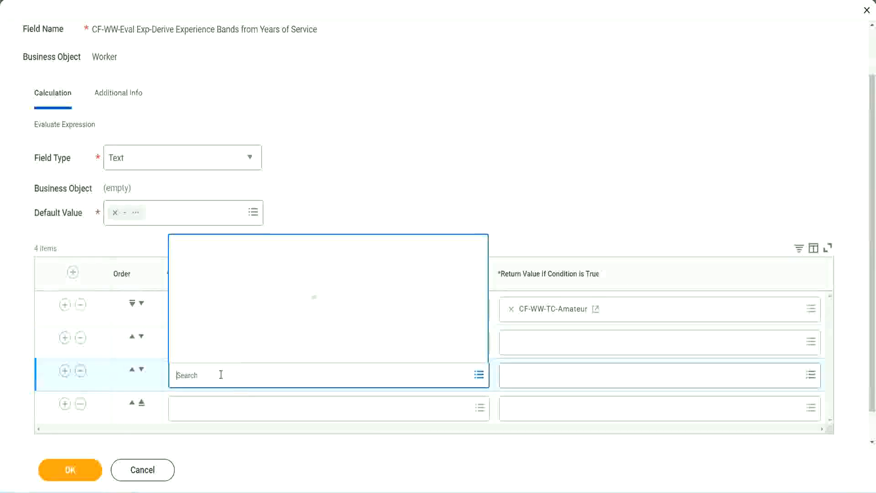
{"action": "type", "text": "cf-ww-tf"}
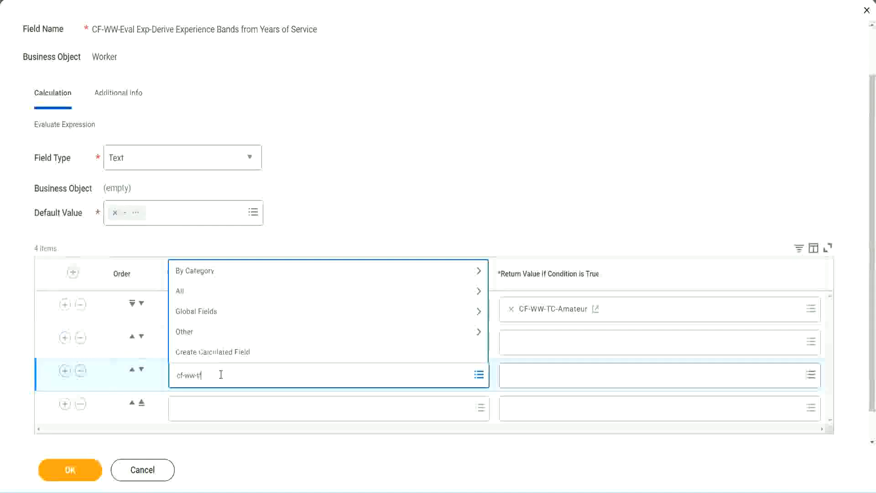
{"action": "key", "text": "Return"}
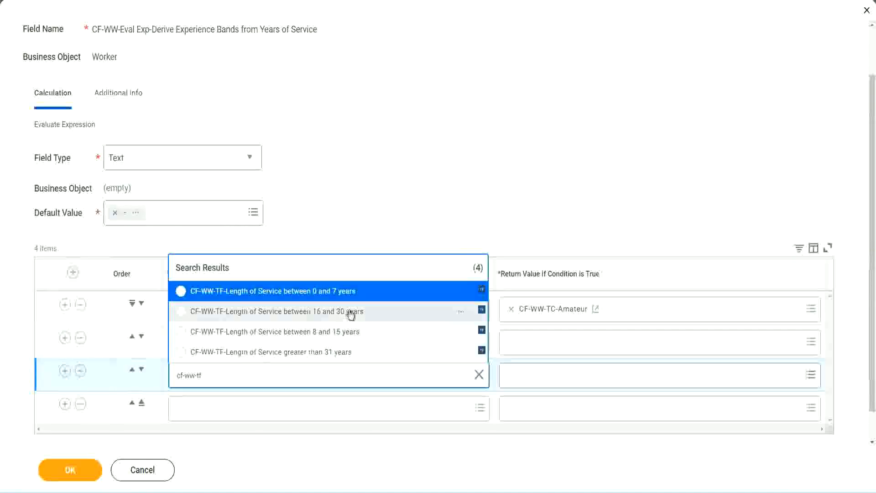
{"action": "left_click", "coordinate": [352, 312]}
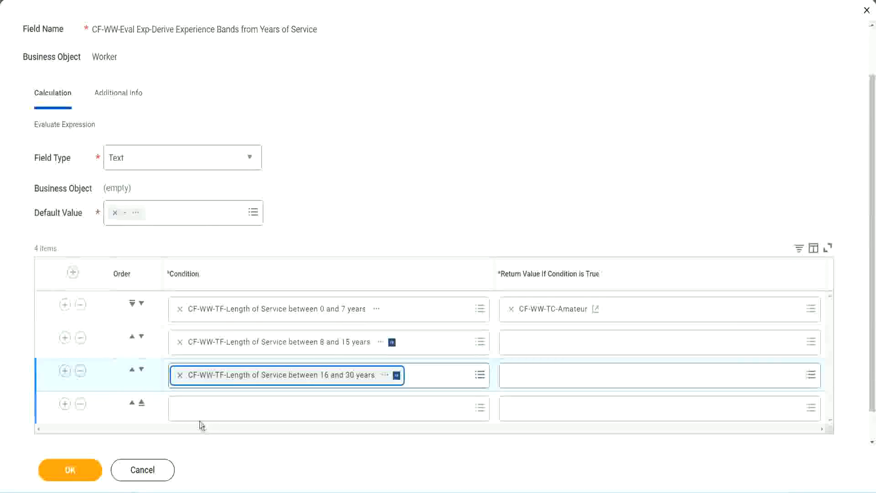
{"action": "left_click", "coordinate": [206, 409]}
{"action": "type", "text": "c"}
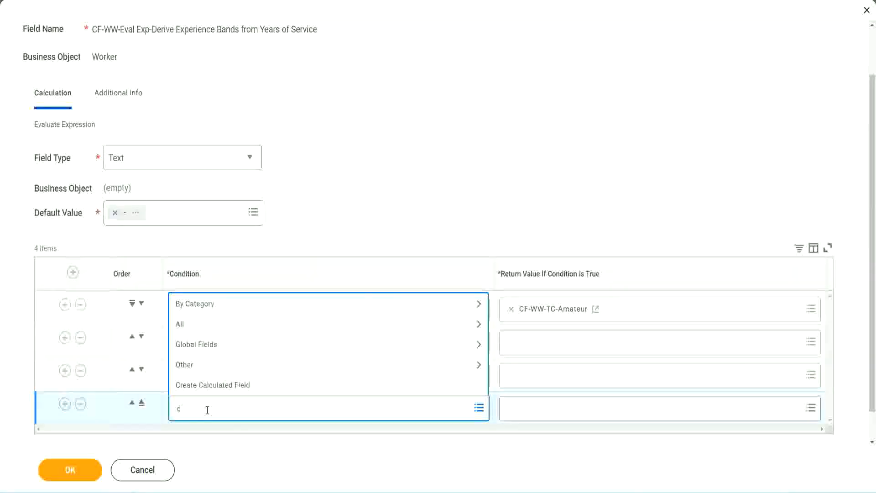
{"action": "type", "text": "f-ww"}
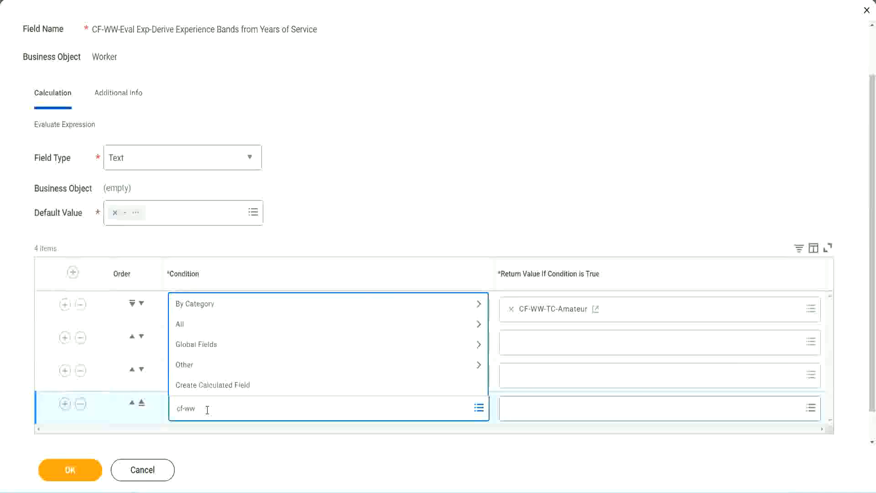
{"action": "type", "text": " tf 31"}
{"action": "key", "text": "Return"}
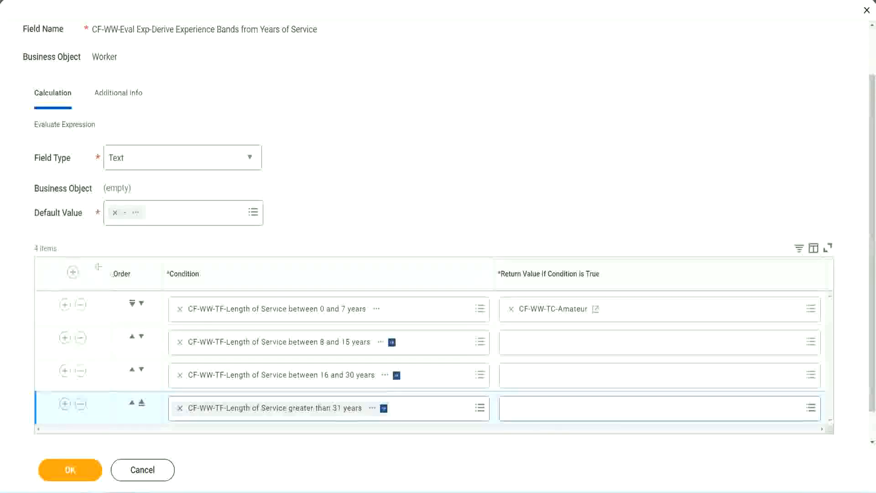
{"action": "left_click_drag", "start_coordinate": [98, 267], "coordinate": [97, 360]}
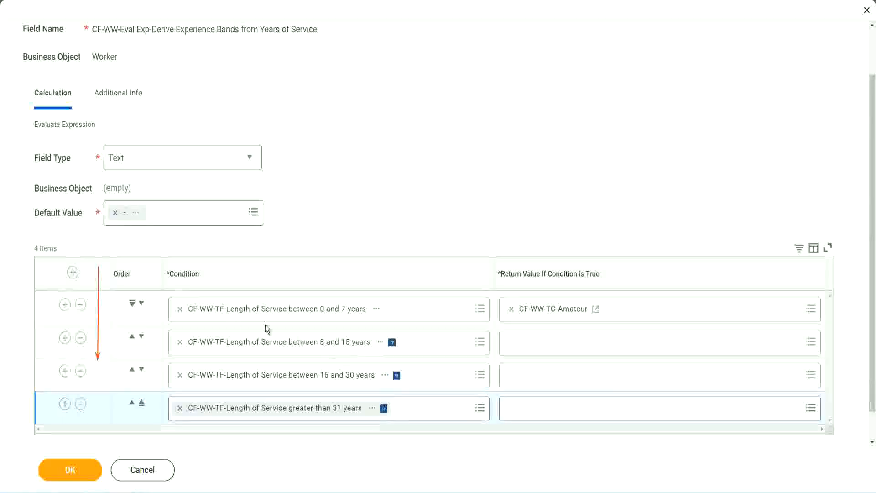
{"action": "left_click", "coordinate": [132, 337]}
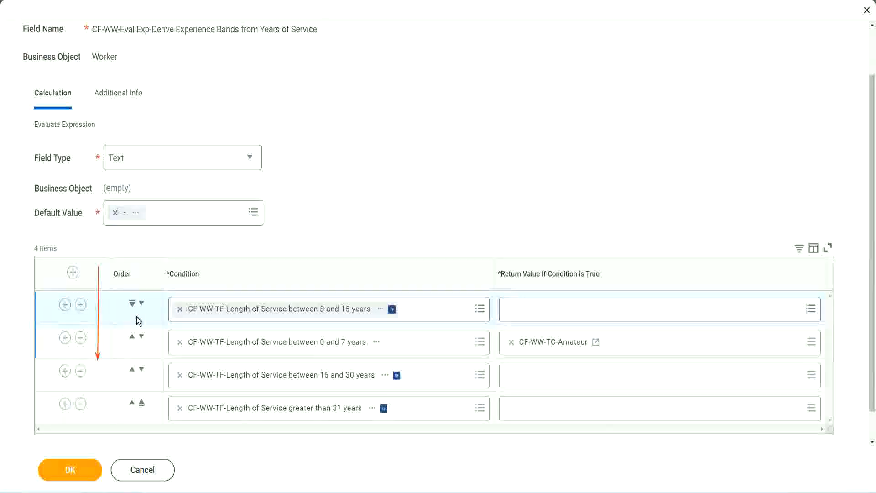
{"action": "left_click", "coordinate": [141, 303]}
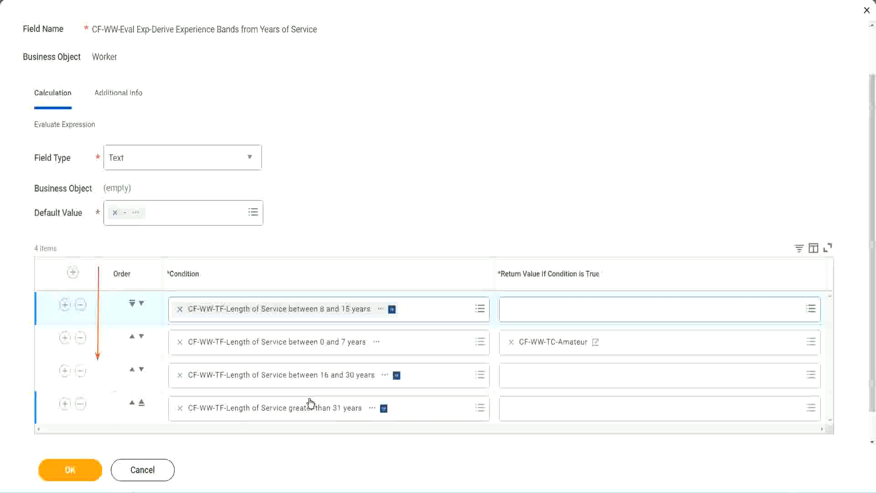
{"action": "right_click", "coordinate": [555, 349]}
{"action": "left_click", "coordinate": [577, 392]}
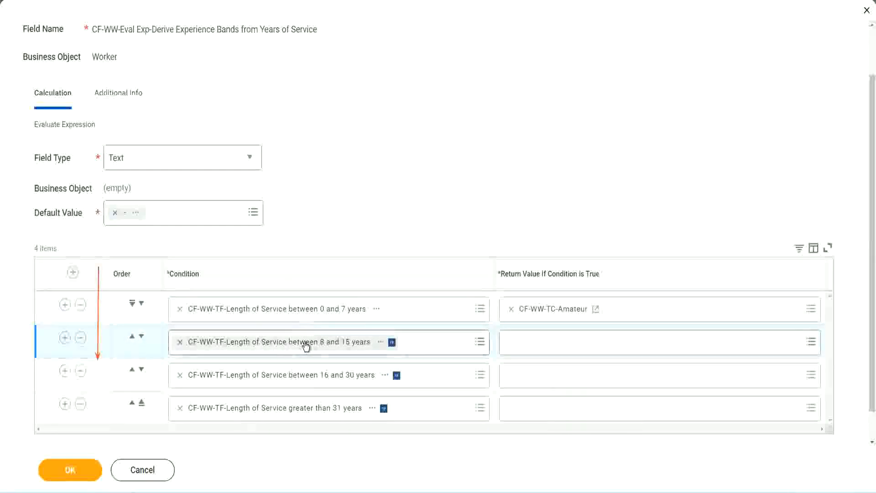
Create Global Text Constant CF-WW-TC-Experienced holding Experienced as row 2's return value
{"action": "left_click", "coordinate": [515, 343]}
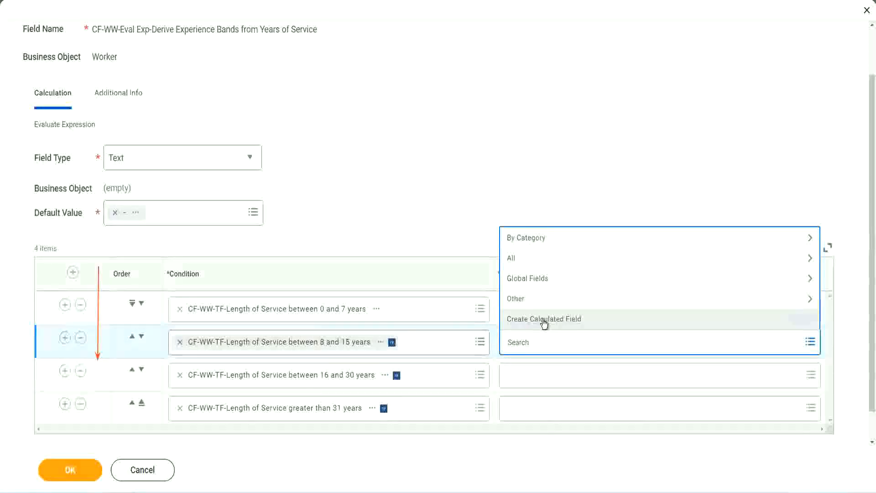
{"action": "left_click", "coordinate": [544, 319]}
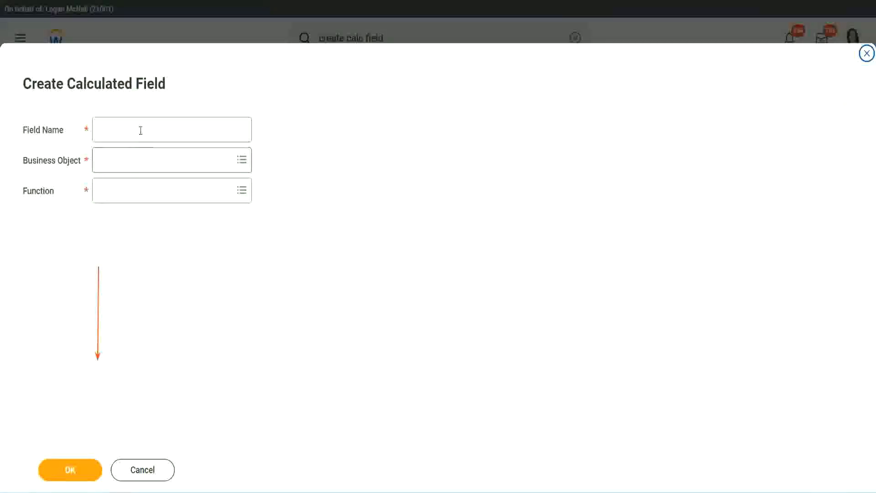
{"action": "left_click", "coordinate": [140, 129]}
{"action": "key", "text": "ctrl+v"}
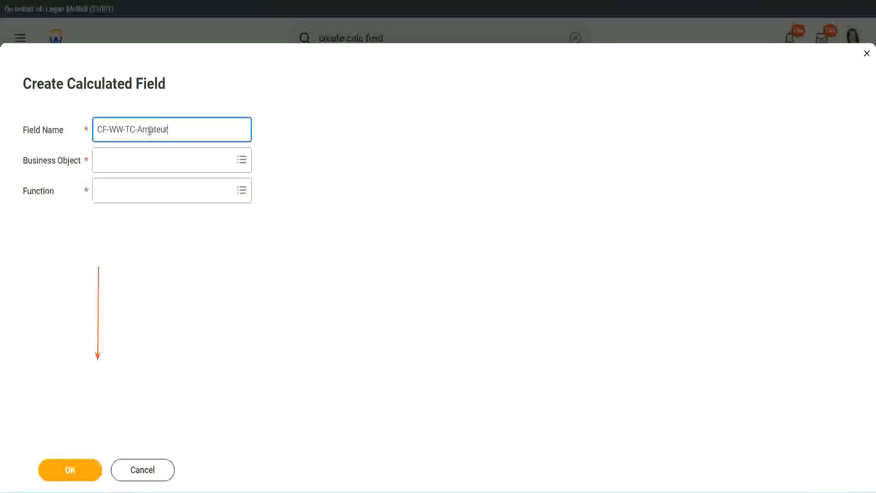
{"action": "double_click", "coordinate": [149, 131]}
{"action": "type", "text": "Experienced"}
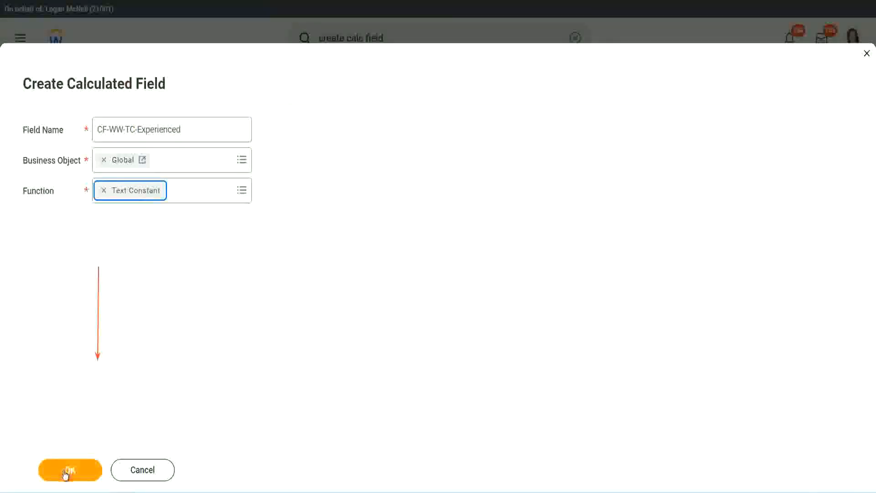
{"action": "left_click", "coordinate": [69, 470]}
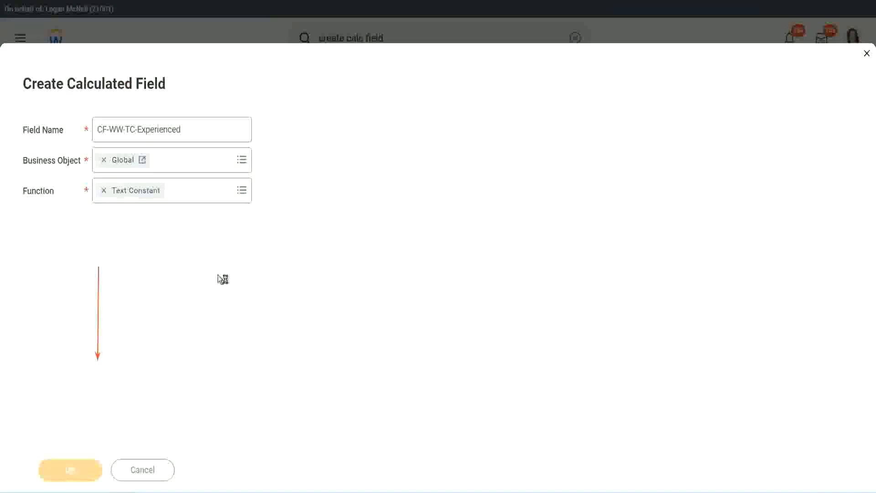
{"action": "left_click", "coordinate": [134, 257]}
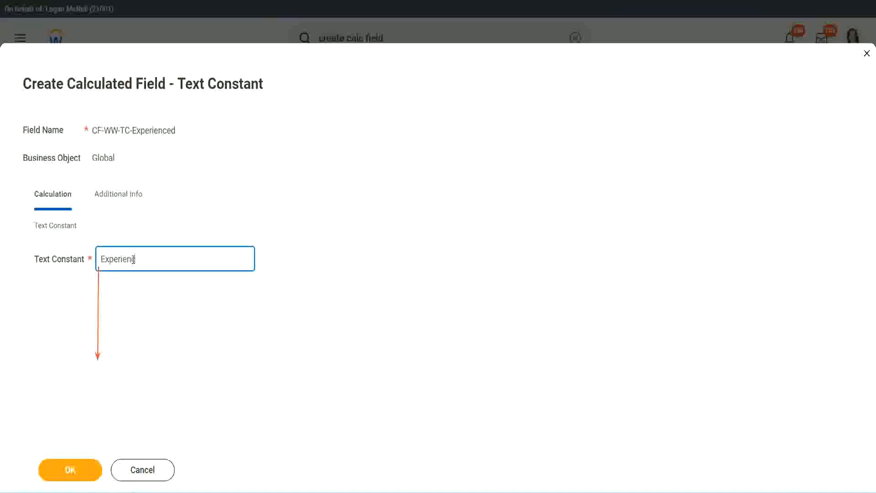
{"action": "left_click", "coordinate": [72, 469]}
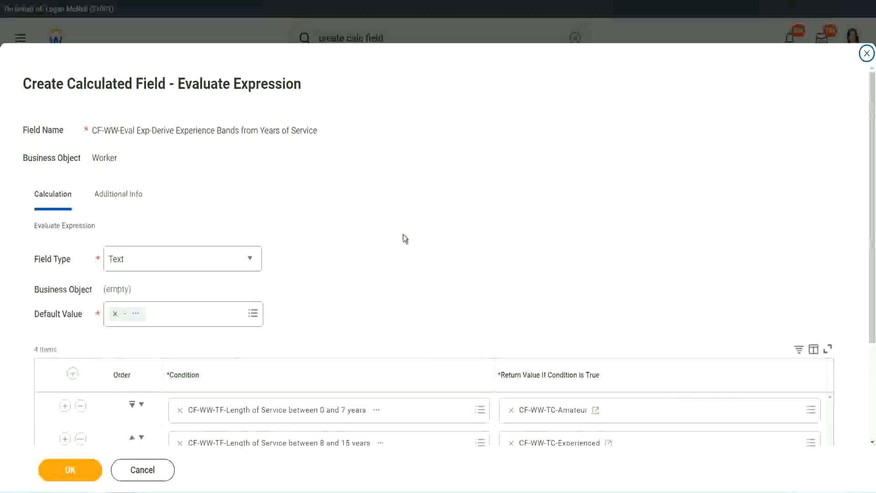
{"action": "scroll", "coordinate": [404, 235], "scroll_direction": "down", "scroll_amount": 2}
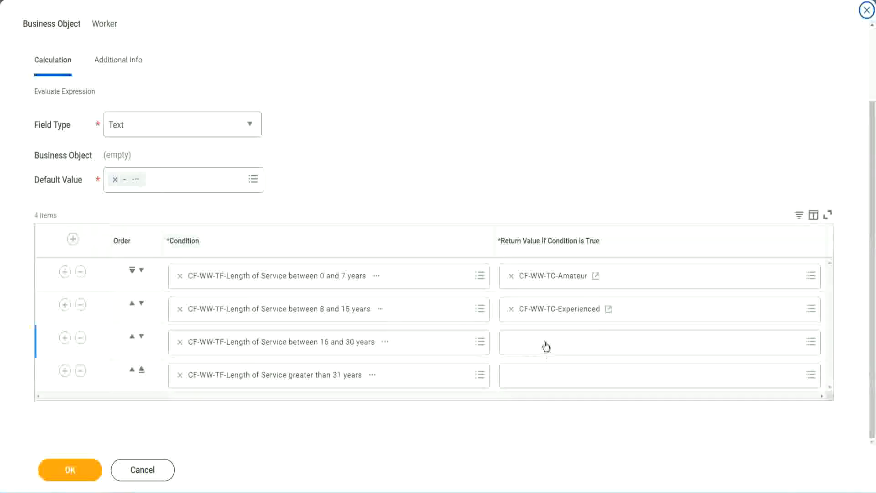
Start a new calculated field for row 3's return value on the Global business object
{"action": "left_click", "coordinate": [545, 341]}
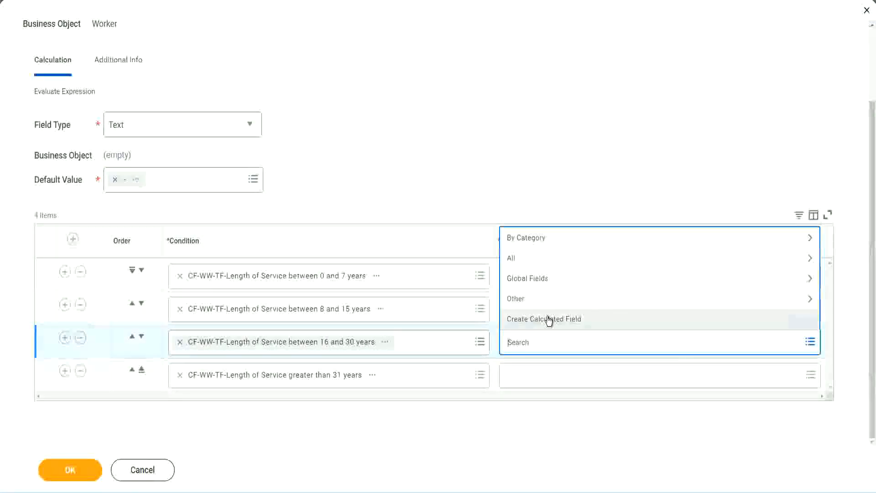
{"action": "left_click", "coordinate": [549, 320]}
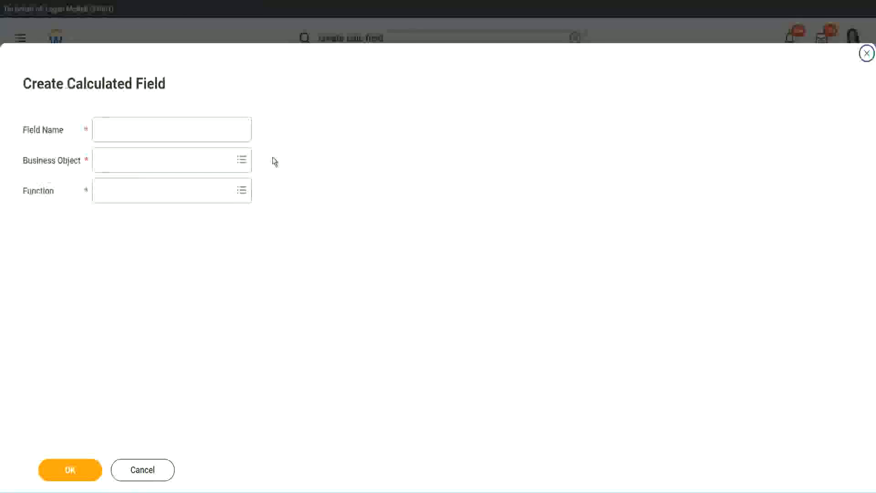
{"action": "left_click", "coordinate": [185, 129]}
{"action": "key", "text": "ctrl+v"}
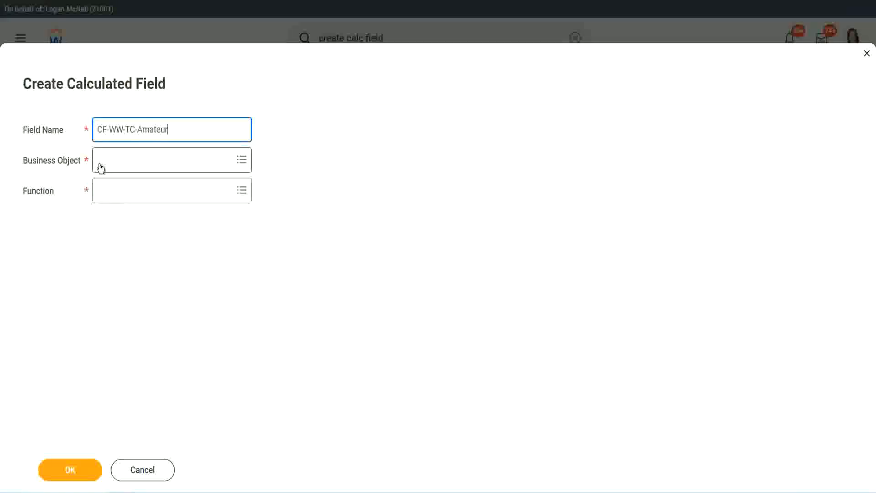
{"action": "left_click", "coordinate": [101, 161]}
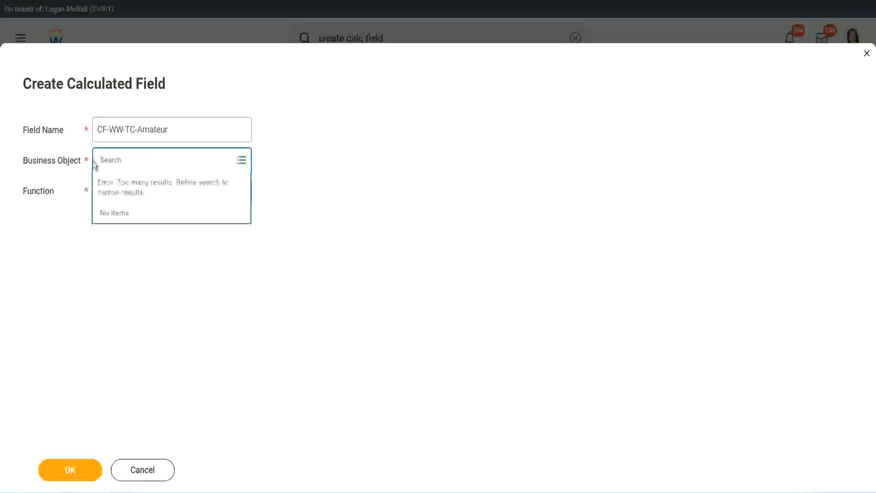
{"action": "type", "text": "global"}
{"action": "key", "text": "Return"}
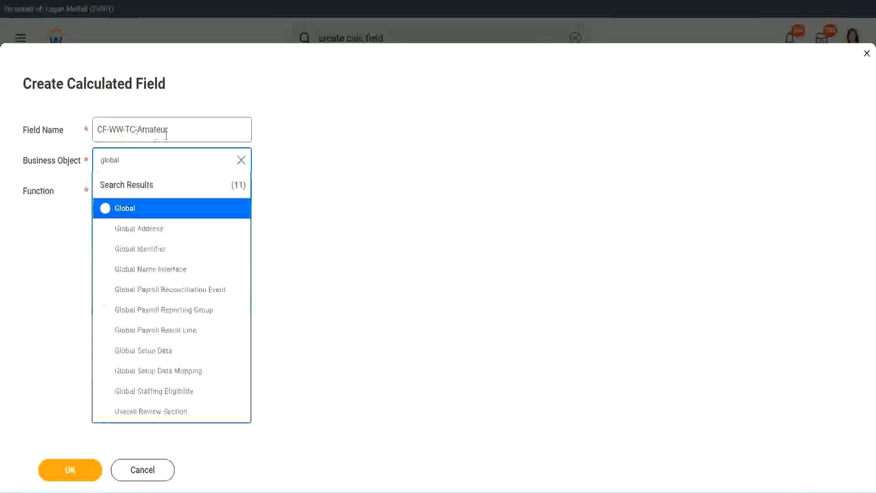
{"action": "left_click", "coordinate": [123, 210]}
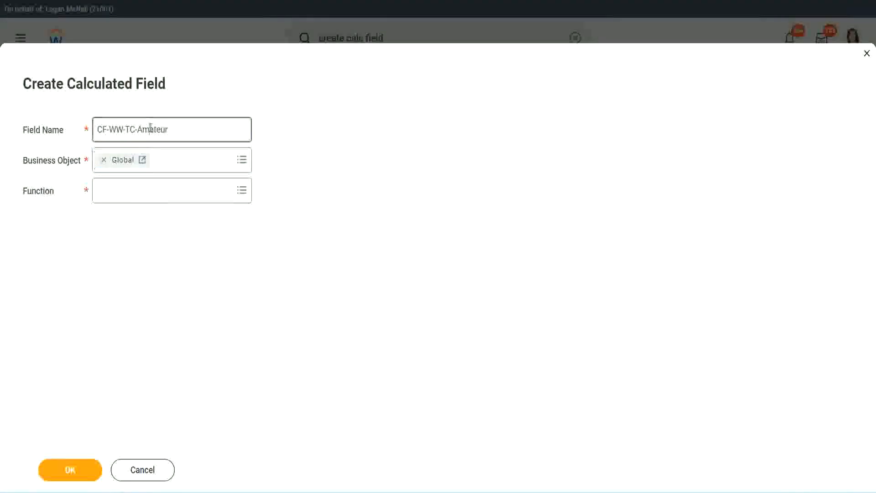
Name it CF-WW-TC-Senior, use Text Constant with value Senior, and save
{"action": "double_click", "coordinate": [160, 128]}
{"action": "type", "text": "Senior"}
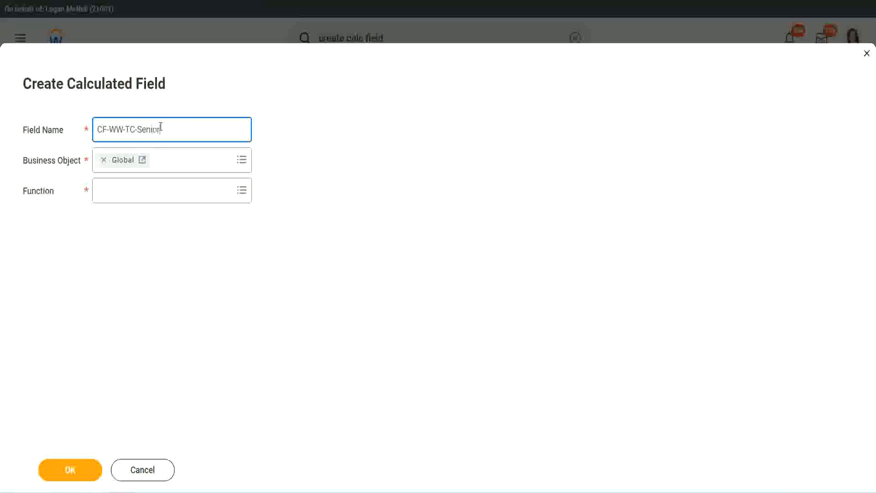
{"action": "left_click", "coordinate": [140, 198]}
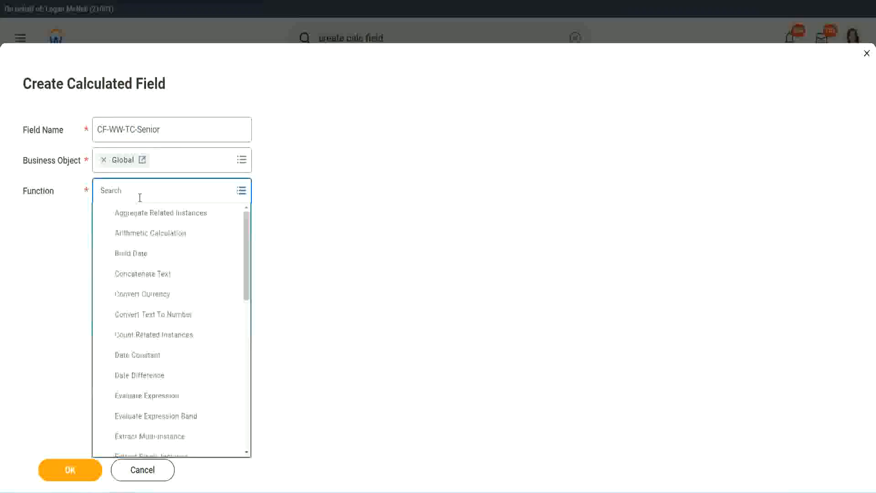
{"action": "type", "text": "tc"}
{"action": "left_click", "coordinate": [137, 237]}
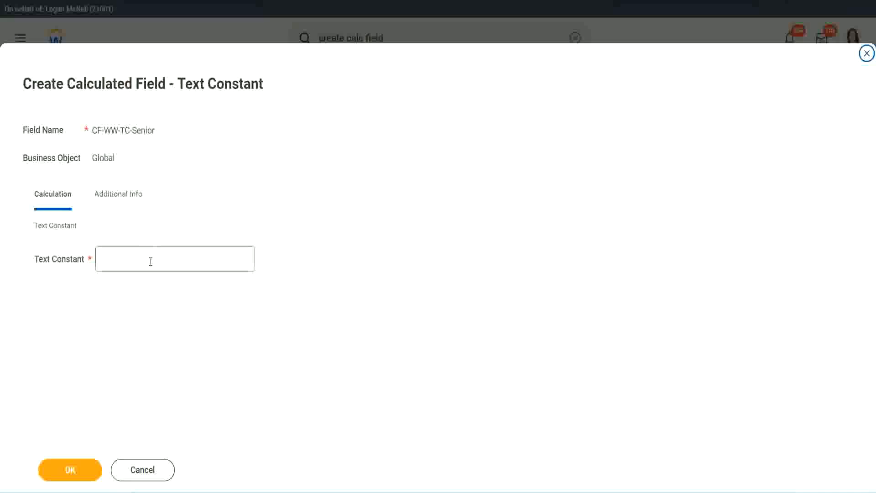
{"action": "left_click", "coordinate": [148, 256]}
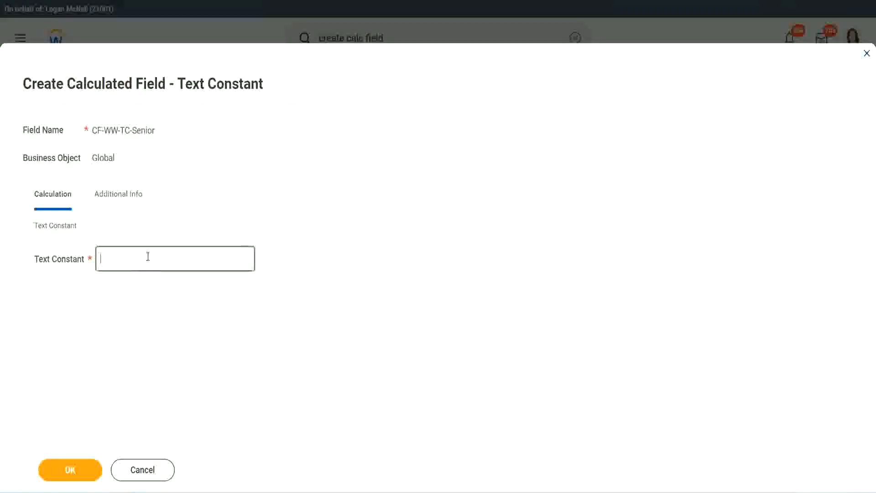
{"action": "type", "text": "Senior"}
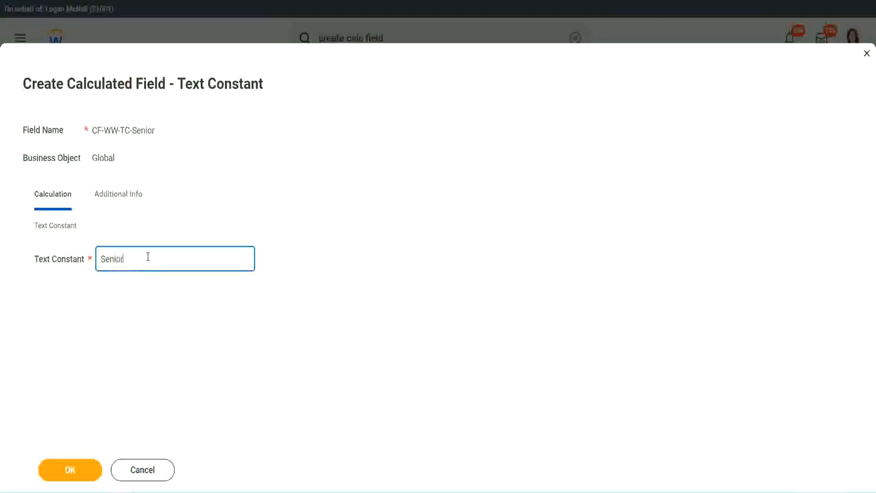
{"action": "left_click", "coordinate": [87, 478]}
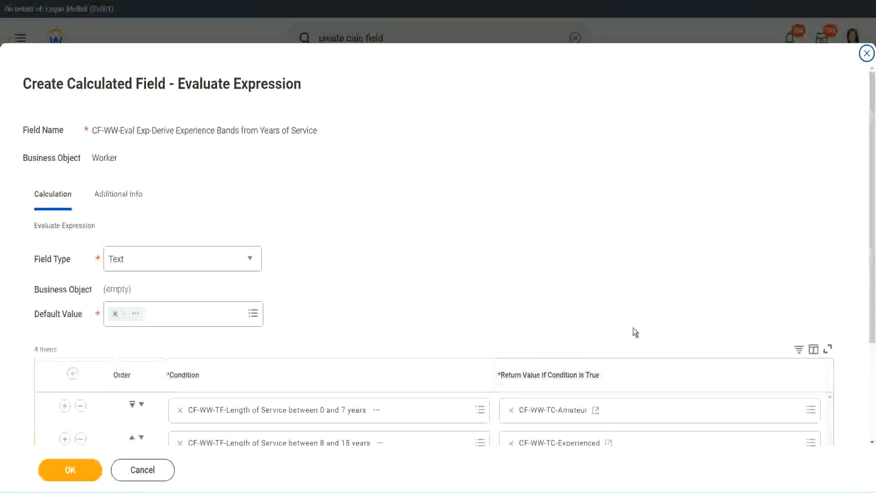
{"action": "scroll", "coordinate": [634, 330], "scroll_direction": "down", "scroll_amount": 3}
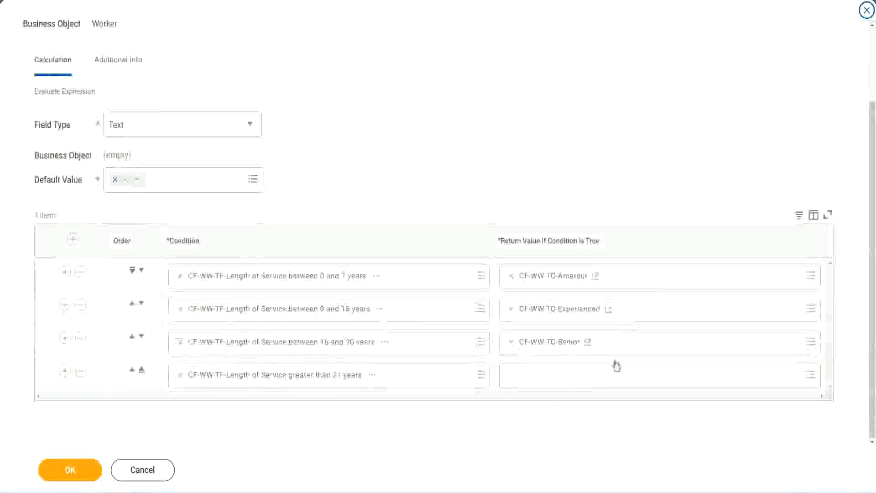
Copy the Senior field name and start a new row 4 field named CF-WW-TC-Legend
{"action": "right_click", "coordinate": [532, 343]}
{"action": "left_click", "coordinate": [527, 393]}
{"action": "left_click", "coordinate": [533, 381]}
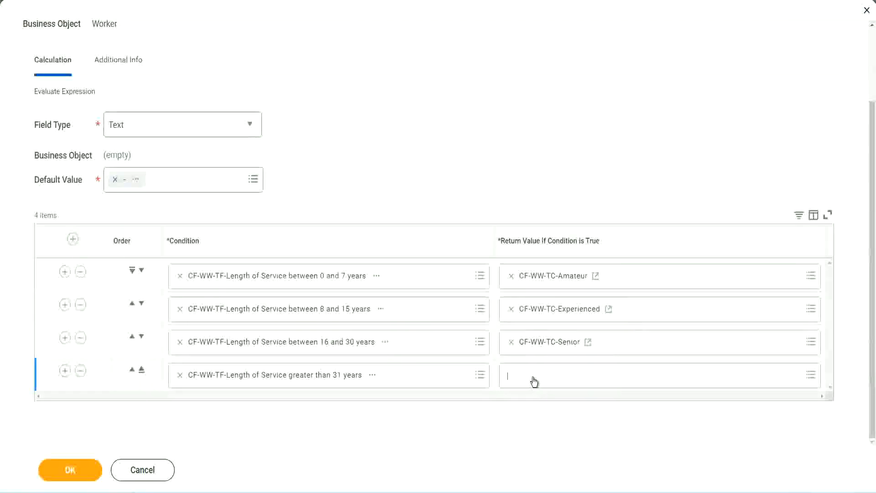
{"action": "left_click", "coordinate": [542, 355]}
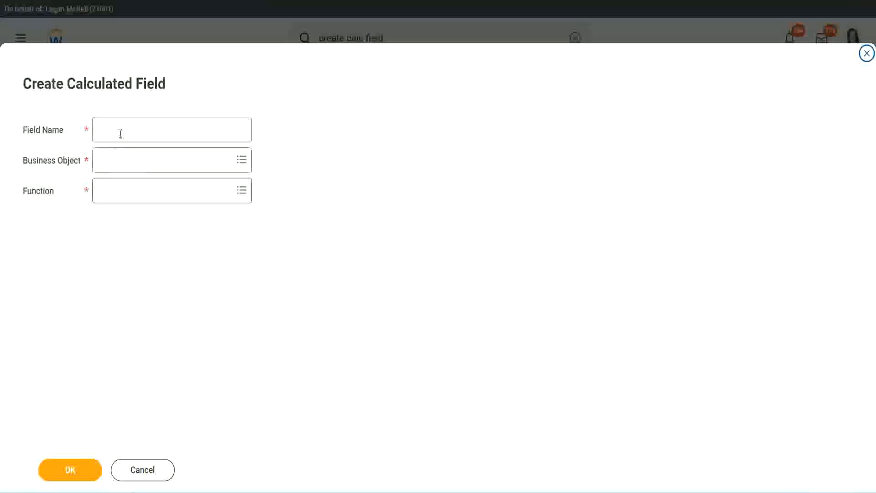
{"action": "left_click", "coordinate": [121, 133]}
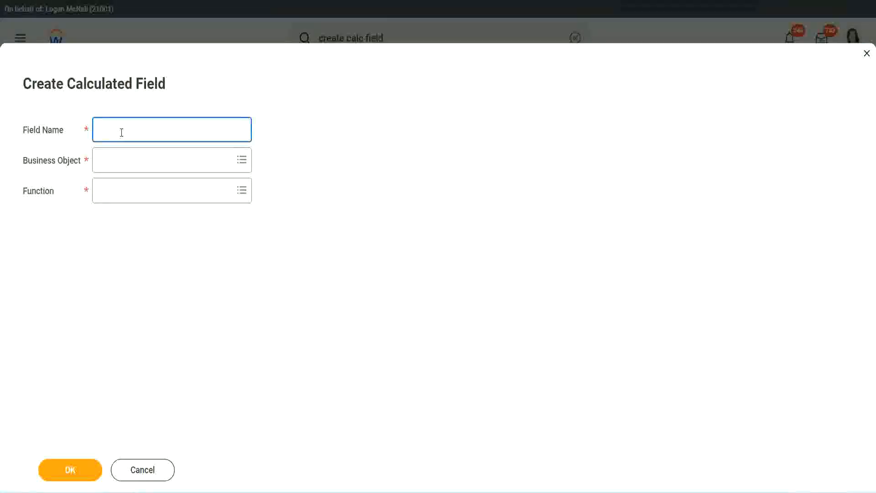
{"action": "key", "text": "ctrl+v"}
{"action": "double_click", "coordinate": [149, 129]}
{"action": "type", "text": "Le"}
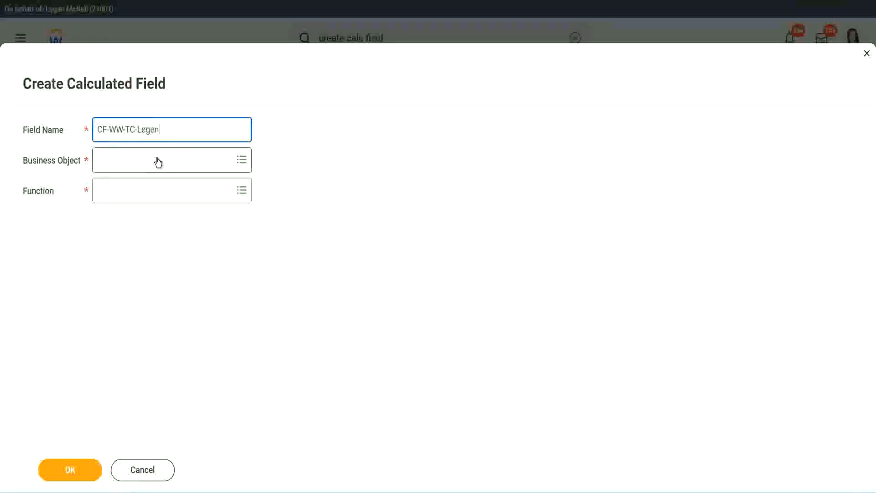
Set it to Global with Text Constant function, value Legend, and save
{"action": "left_click", "coordinate": [123, 166]}
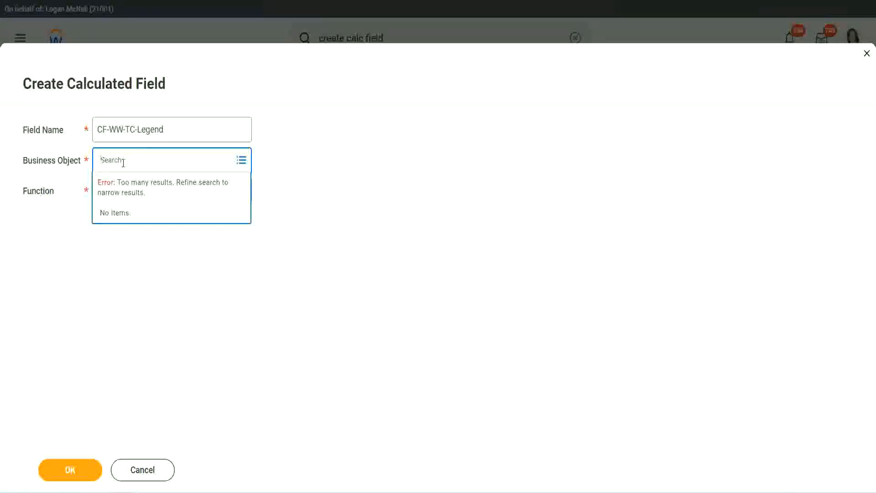
{"action": "type", "text": "Sto"}
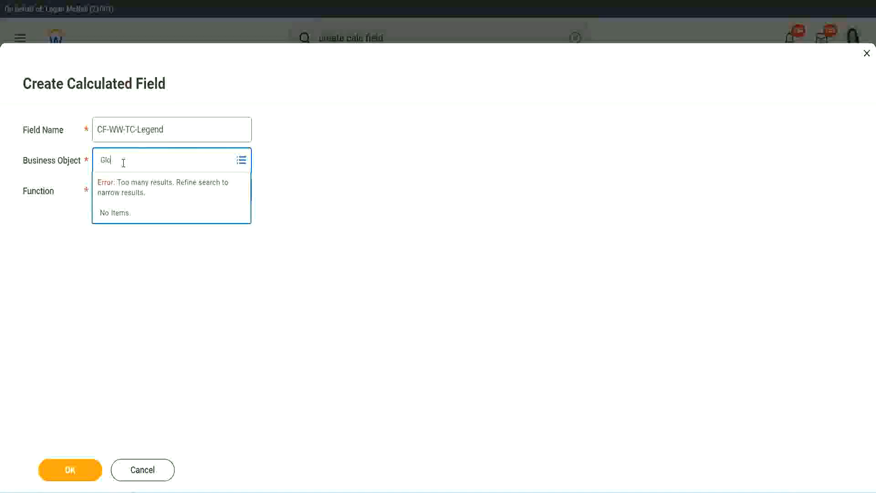
{"action": "type", "text": "bal"}
{"action": "key", "text": "Return"}
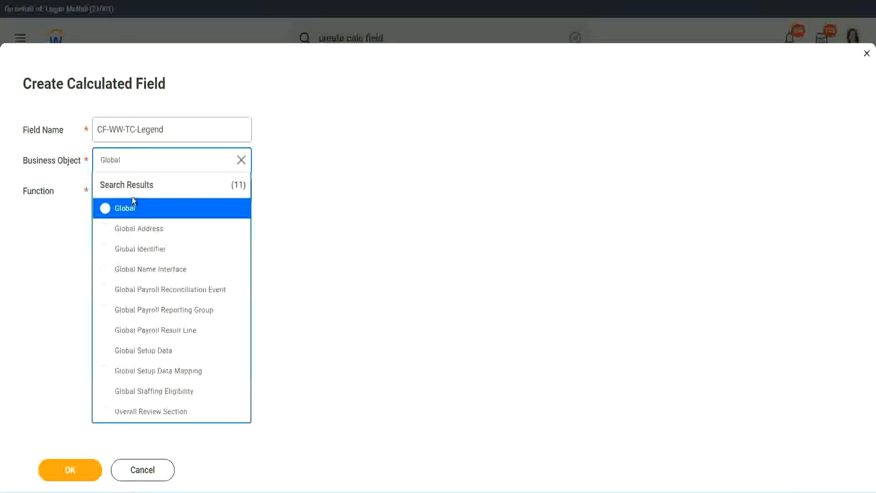
{"action": "left_click", "coordinate": [129, 210]}
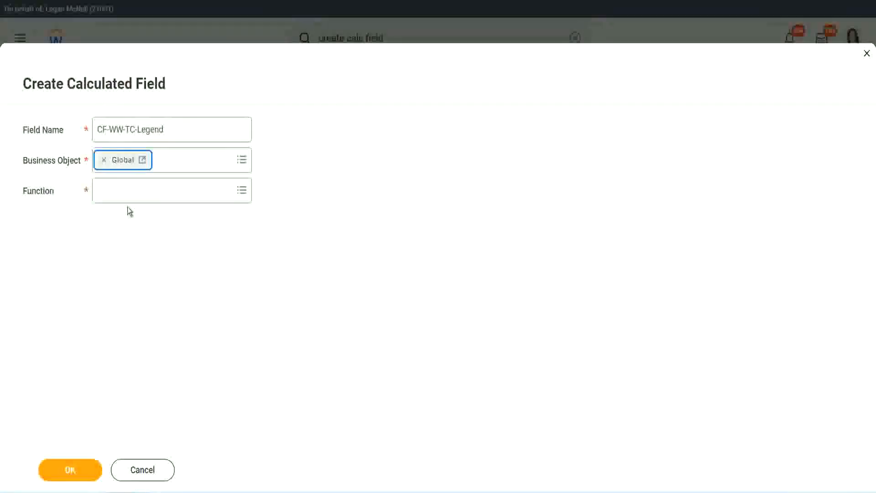
{"action": "left_click", "coordinate": [126, 190]}
{"action": "type", "text": "tc"}
{"action": "key", "text": "Return"}
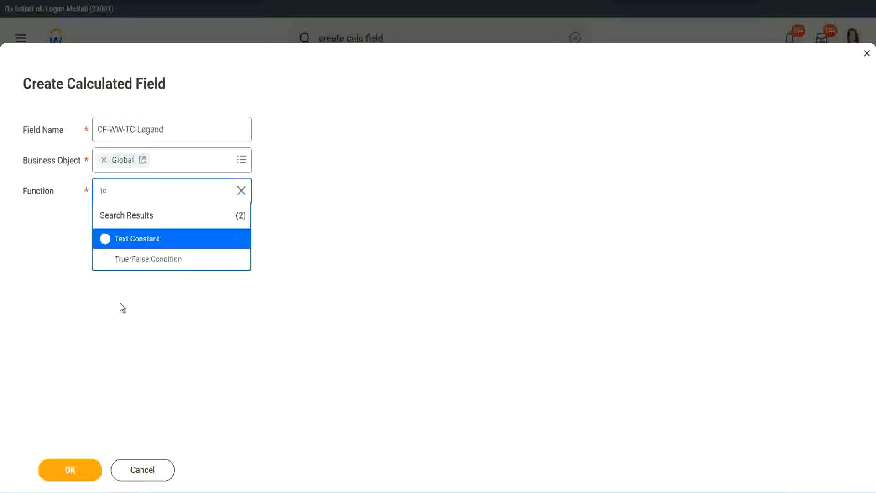
{"action": "left_click", "coordinate": [170, 240]}
{"action": "left_click", "coordinate": [68, 469]}
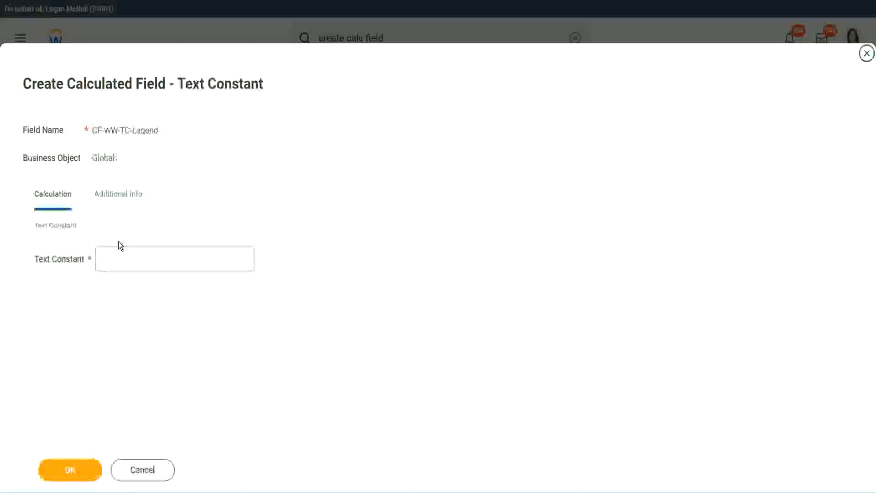
{"action": "left_click", "coordinate": [113, 259]}
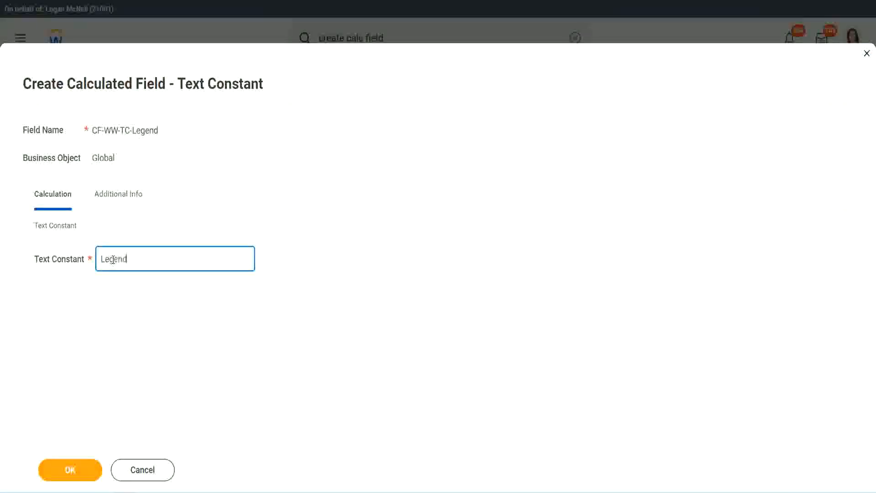
{"action": "left_click", "coordinate": [76, 471]}
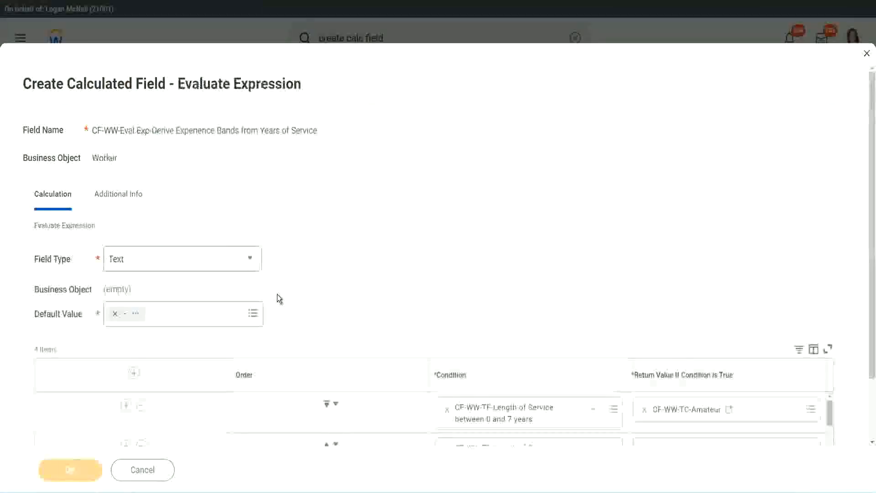
Review the four band condition and return rows, then save the Experience Bands field
{"action": "scroll", "coordinate": [464, 243], "scroll_direction": "down", "scroll_amount": 3}
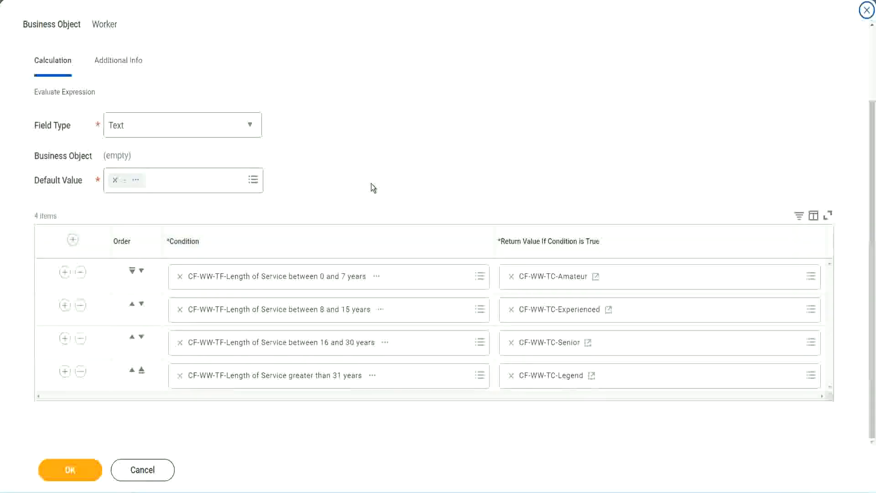
{"action": "scroll", "coordinate": [370, 183], "scroll_direction": "up", "scroll_amount": 2}
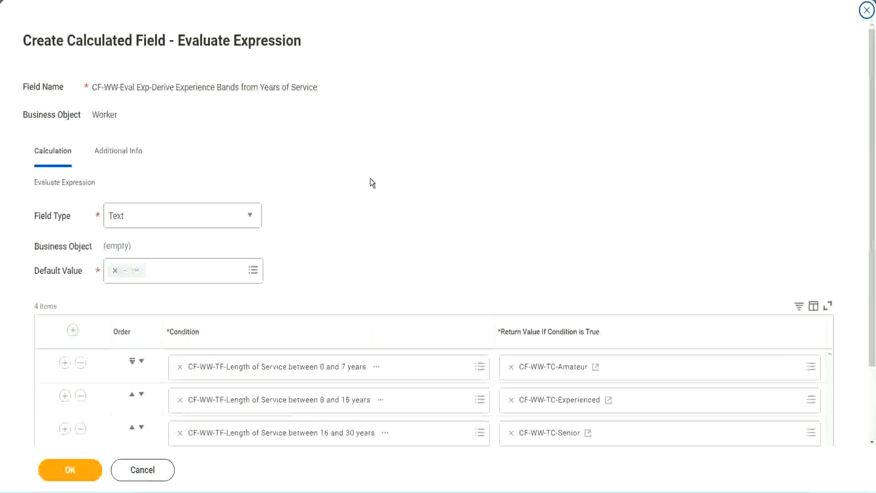
{"action": "scroll", "coordinate": [370, 180], "scroll_direction": "down", "scroll_amount": 2}
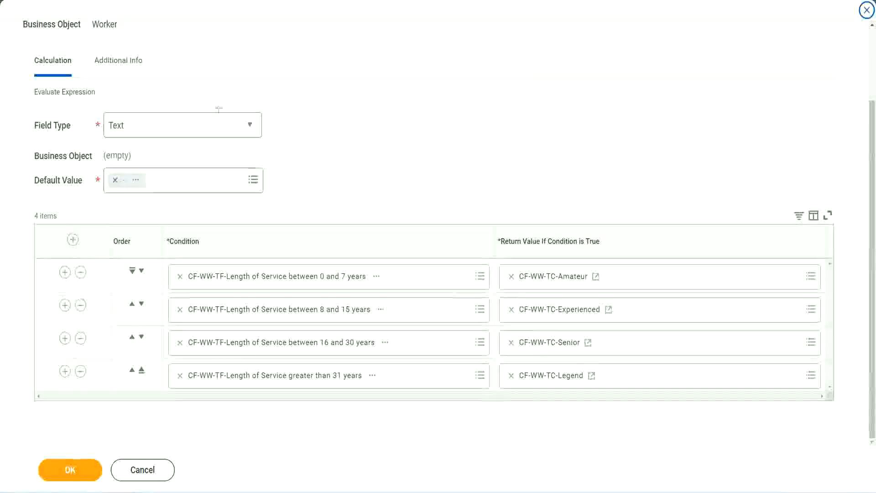
{"action": "left_click_drag", "start_coordinate": [561, 129], "coordinate": [569, 219]}
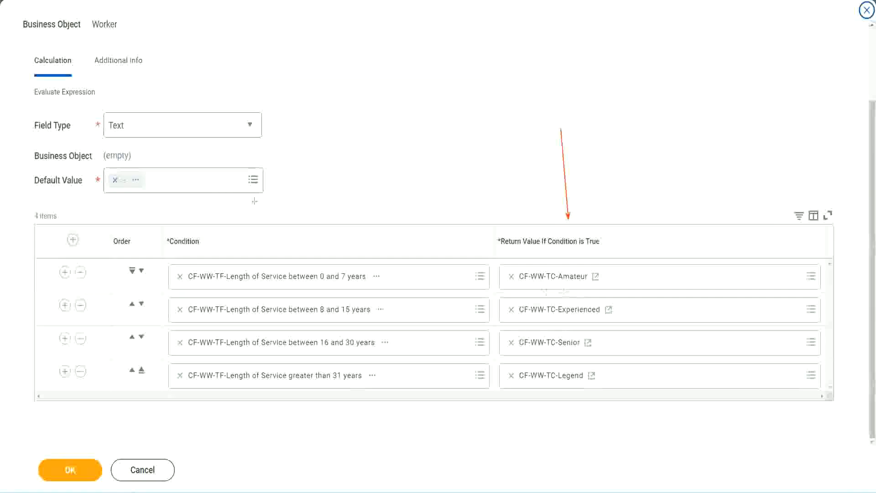
{"action": "left_click_drag", "start_coordinate": [108, 78], "coordinate": [110, 92]}
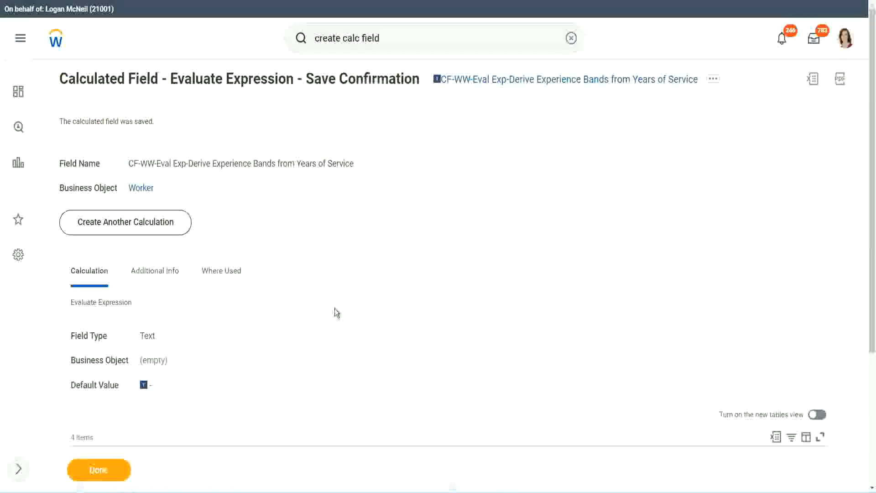
Copy the saved calculated field's name as text from its title link
{"action": "scroll", "coordinate": [335, 306], "scroll_direction": "down", "scroll_amount": 4}
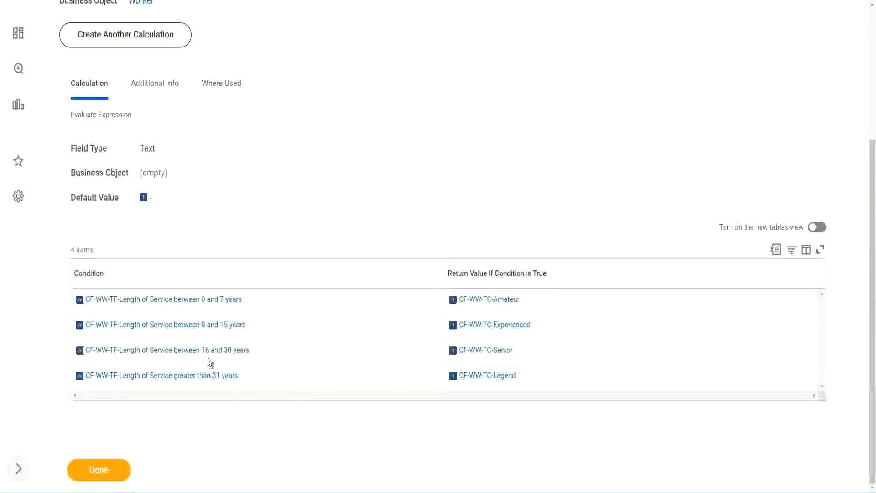
{"action": "scroll", "coordinate": [319, 214], "scroll_direction": "up", "scroll_amount": 4}
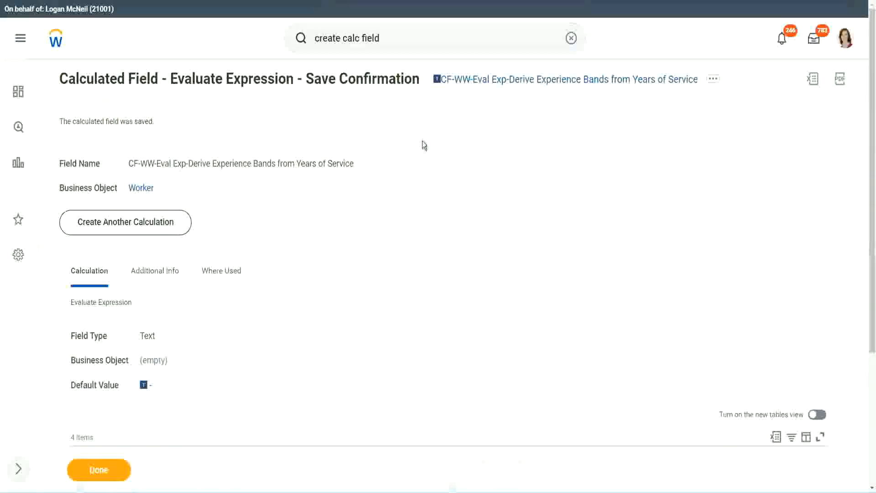
{"action": "right_click", "coordinate": [514, 87]}
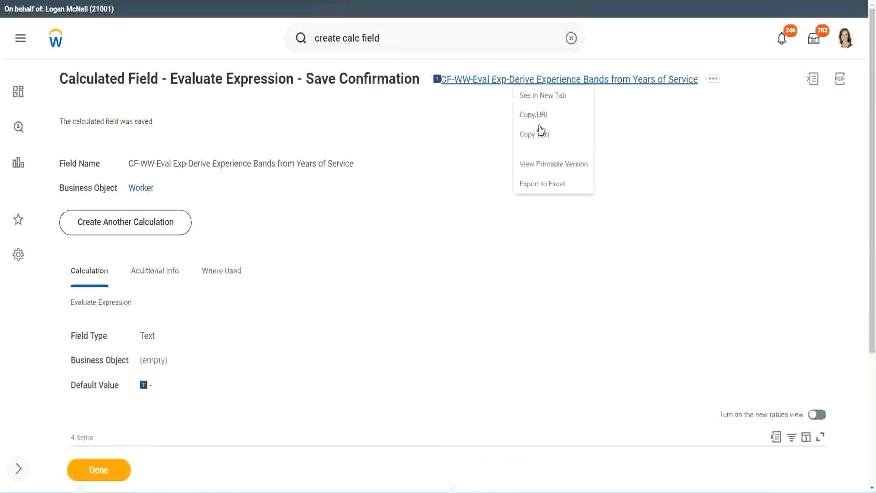
{"action": "left_click", "coordinate": [528, 134]}
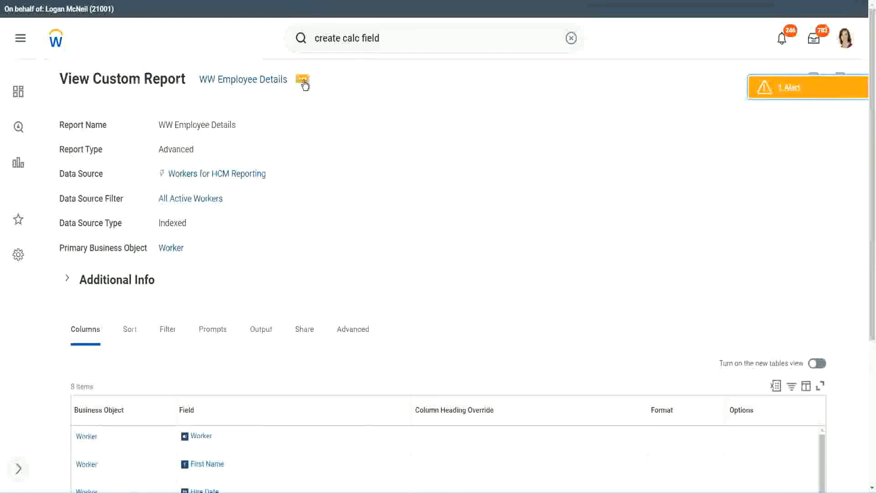
Open the WW Employee Details custom report for editing
{"action": "left_click", "coordinate": [304, 85]}
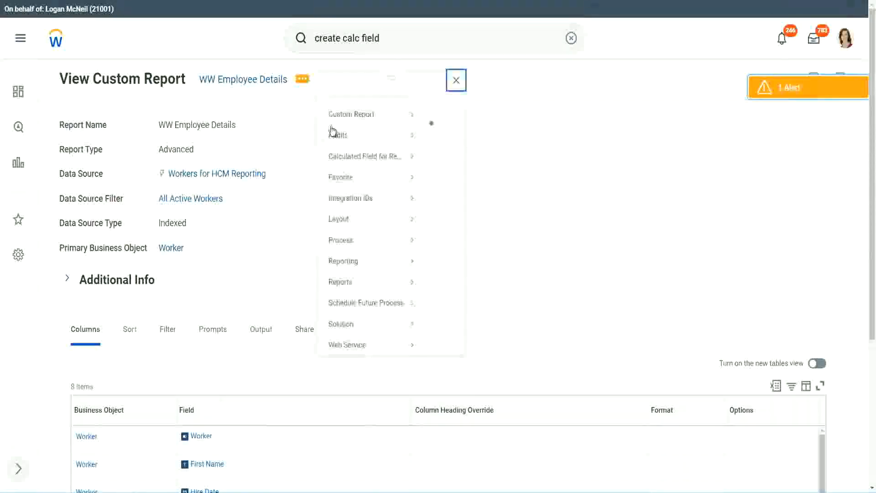
{"action": "mouse_move", "coordinate": [357, 132]}
{"action": "left_click", "coordinate": [446, 131]}
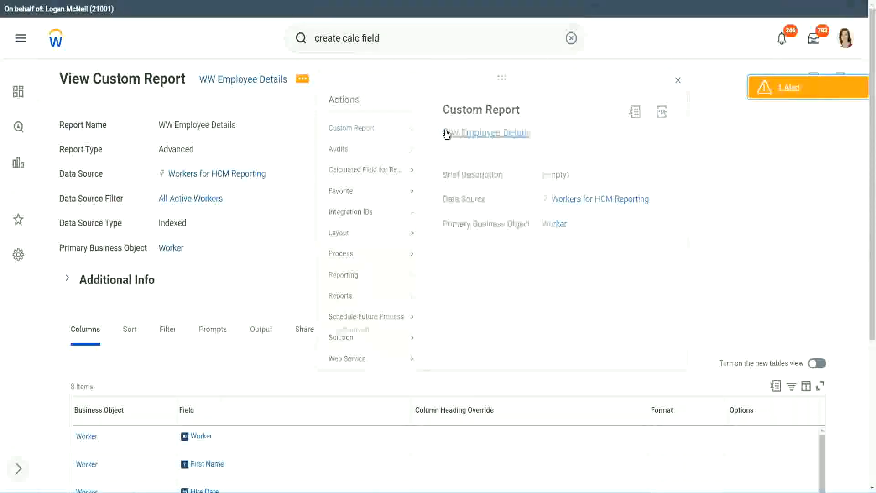
Add a new empty column row and move it to the end of the Columns list
{"action": "scroll", "coordinate": [319, 197], "scroll_direction": "down", "scroll_amount": 6}
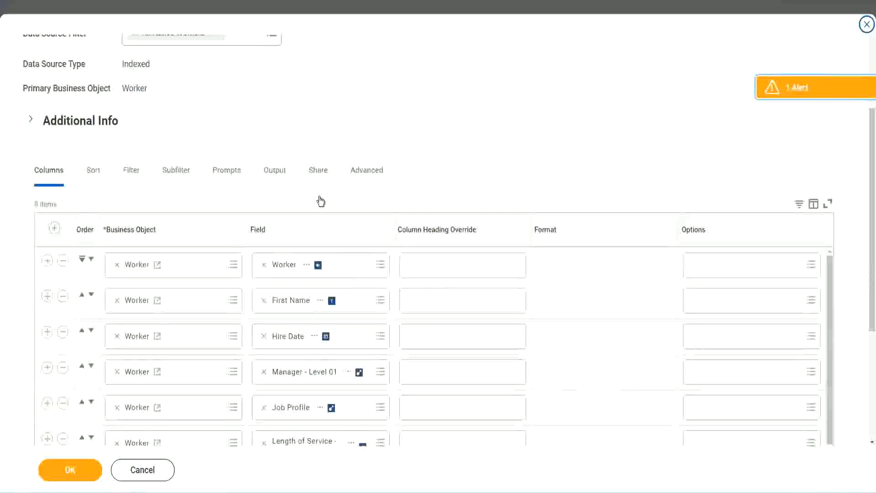
{"action": "scroll", "coordinate": [318, 197], "scroll_direction": "down", "scroll_amount": 2}
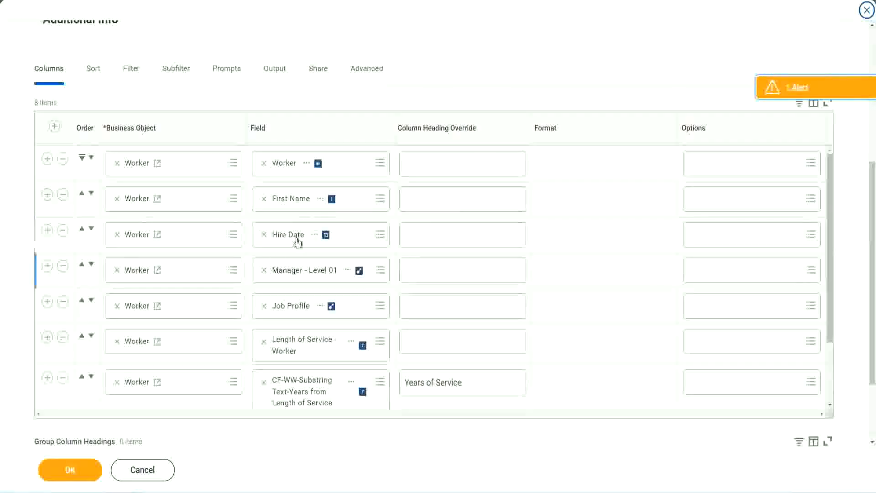
{"action": "left_click", "coordinate": [47, 379]}
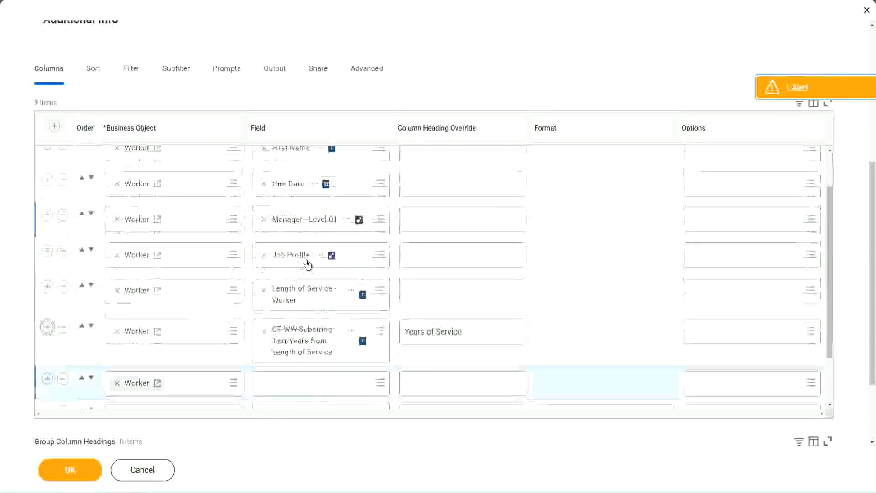
{"action": "scroll", "coordinate": [453, 297], "scroll_direction": "down", "scroll_amount": 4}
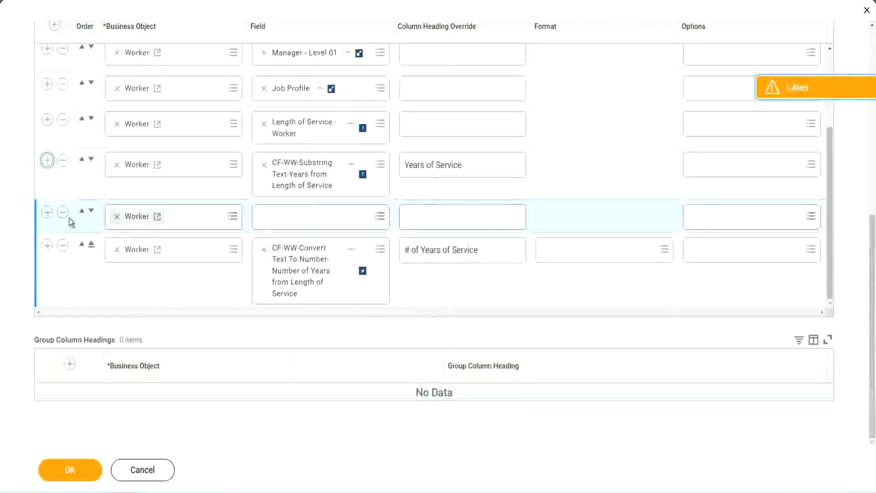
{"action": "left_click", "coordinate": [91, 211]}
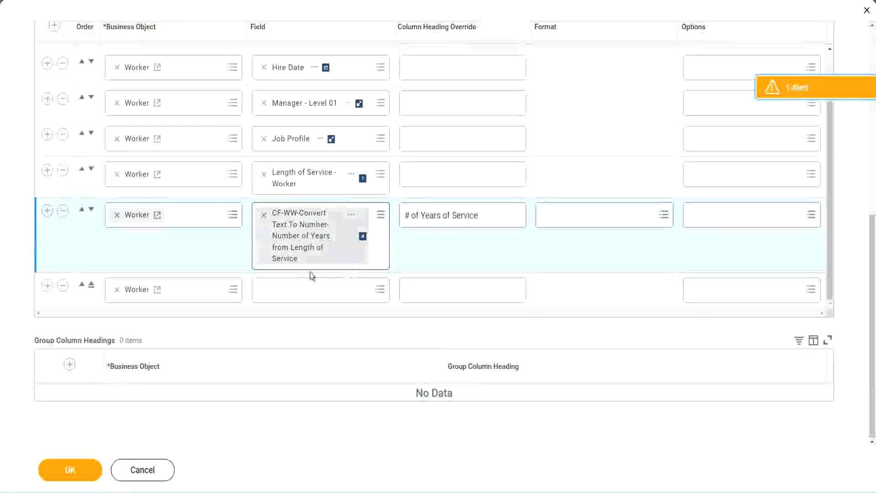
Set the new column to the CF-WW-Eval Exp-Derive Experience Bands from Years of Service field, headed 'Experience Bands', and confirm
{"action": "left_click", "coordinate": [286, 293]}
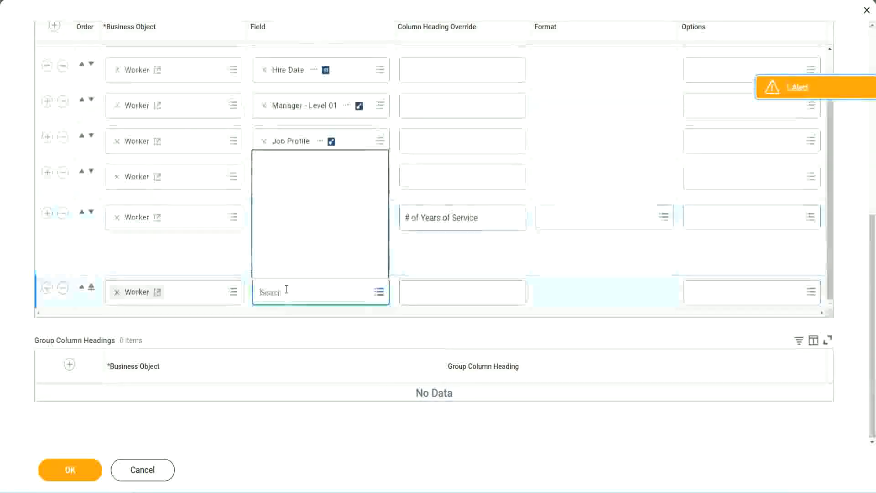
{"action": "key", "text": "ctrl+v"}
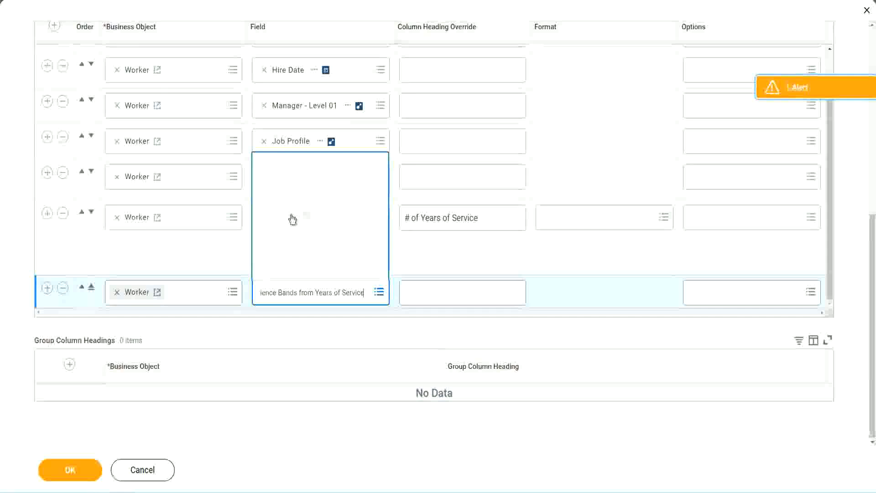
{"action": "left_click", "coordinate": [447, 261]}
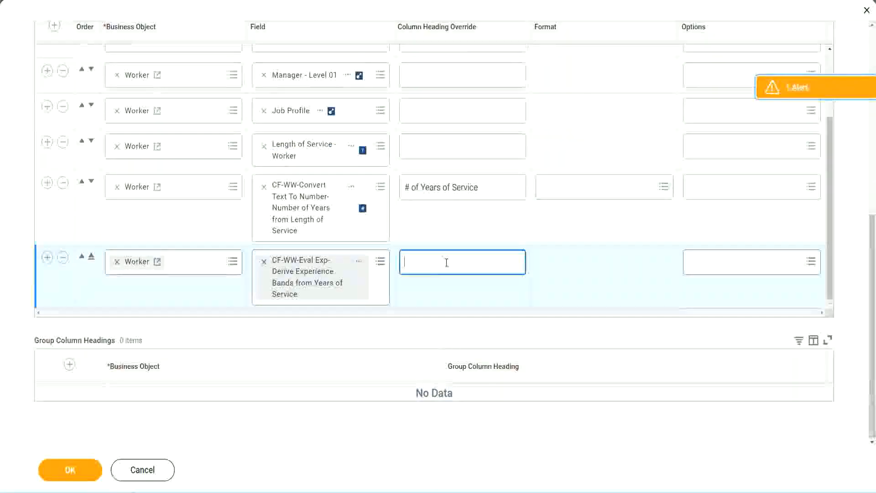
{"action": "type", "text": "Exper"}
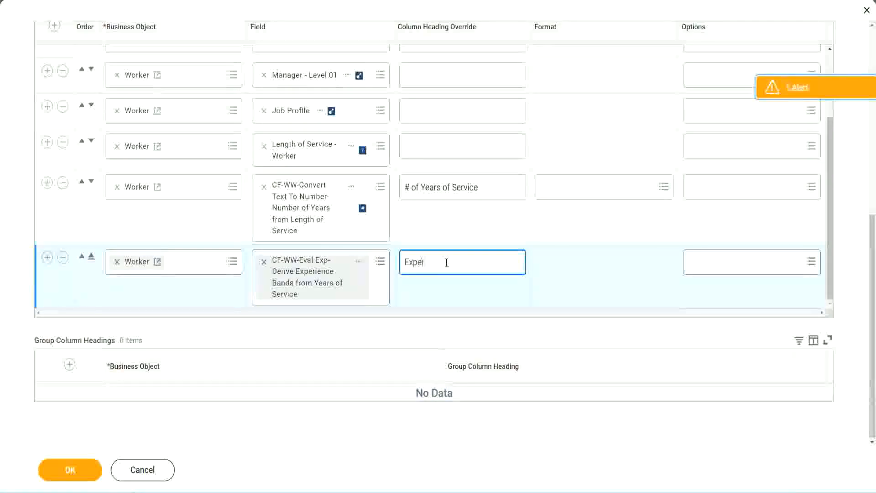
{"action": "type", "text": "ience B"}
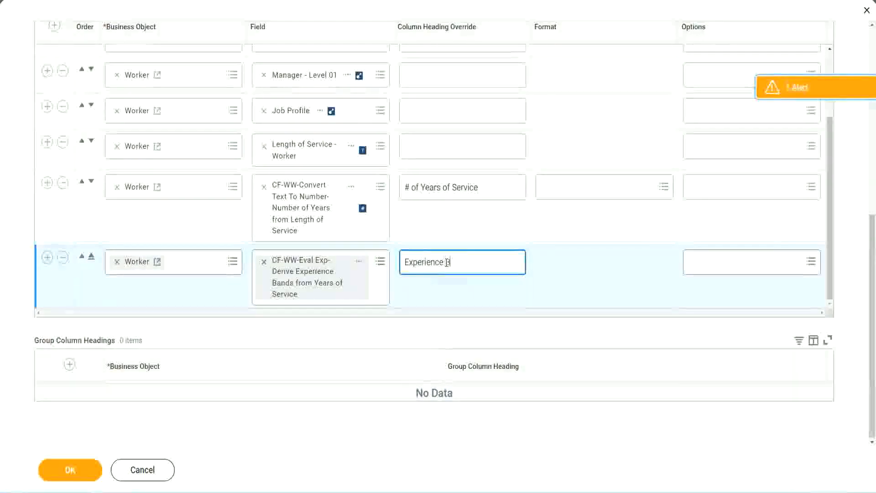
{"action": "type", "text": "ands"}
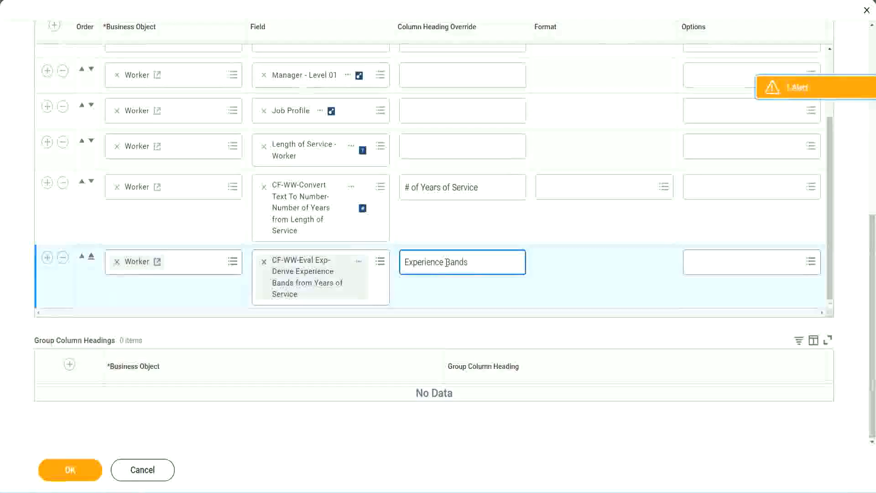
{"action": "left_click", "coordinate": [83, 471]}
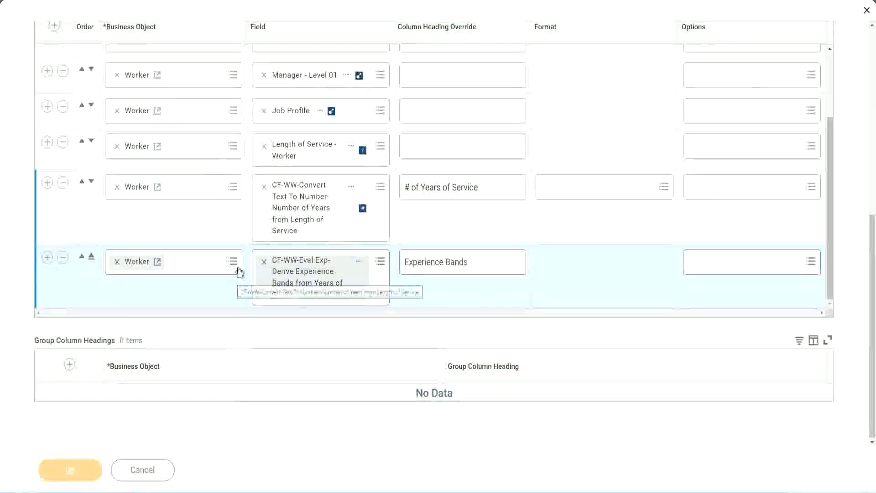
Run the WW Employee Details report with empty prompts and check the first worker's years of service
{"action": "scroll", "coordinate": [254, 333], "scroll_direction": "down", "scroll_amount": 5}
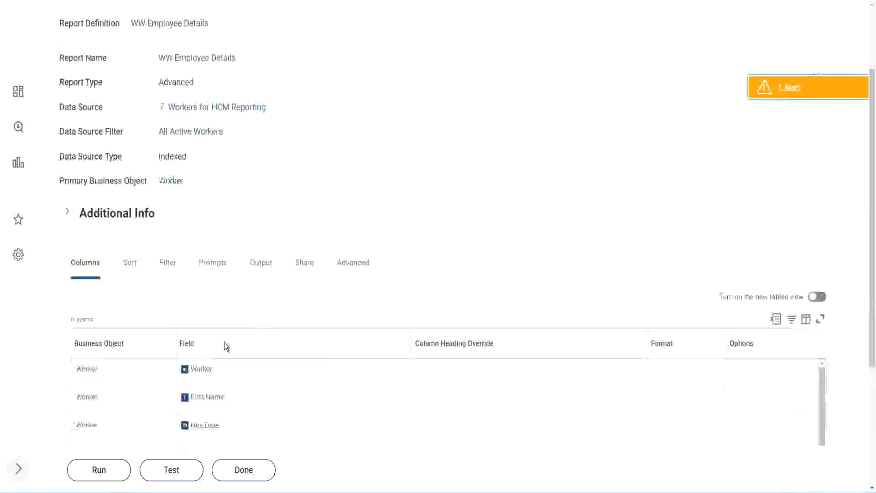
{"action": "left_click", "coordinate": [103, 479]}
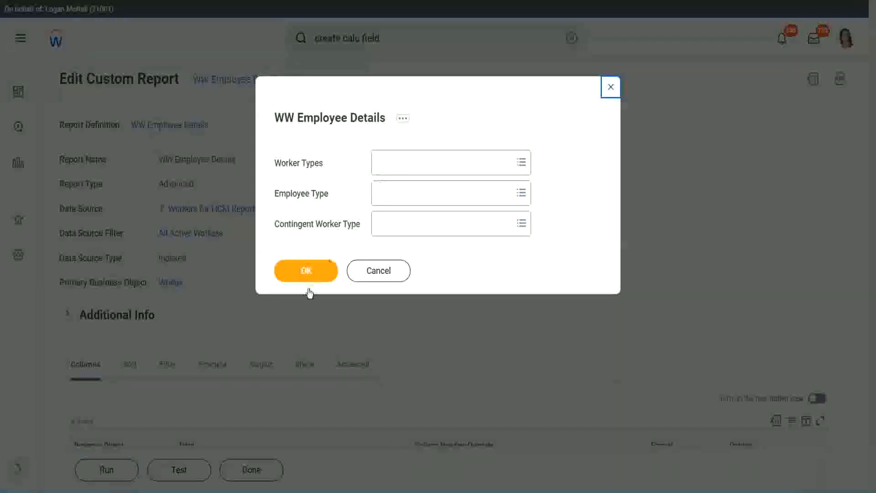
{"action": "left_click", "coordinate": [322, 268]}
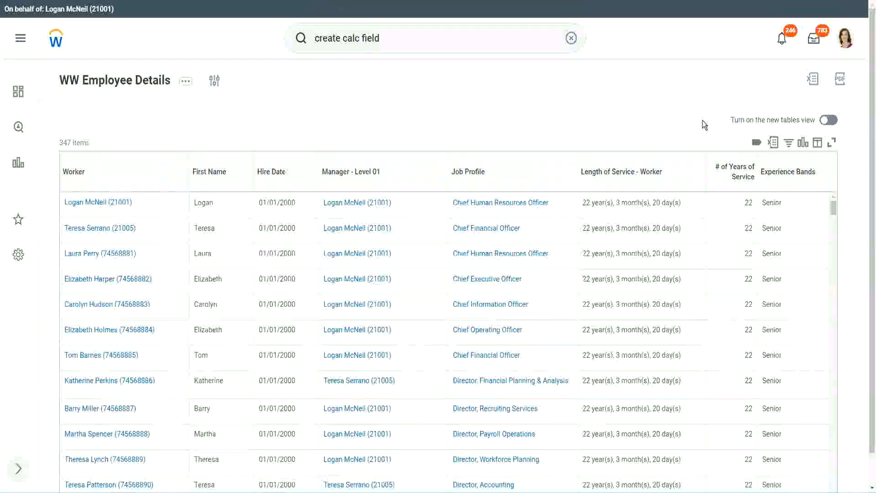
{"action": "scroll", "coordinate": [703, 121], "scroll_direction": "down", "scroll_amount": 1}
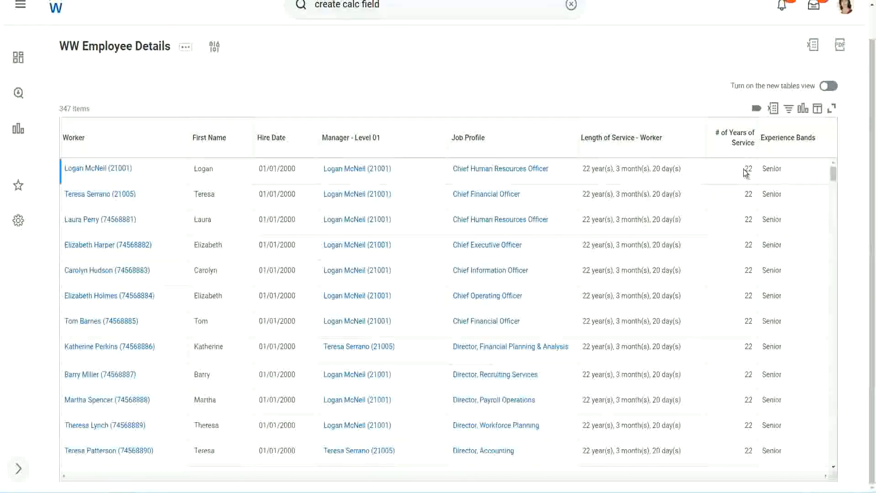
{"action": "double_click", "coordinate": [752, 169]}
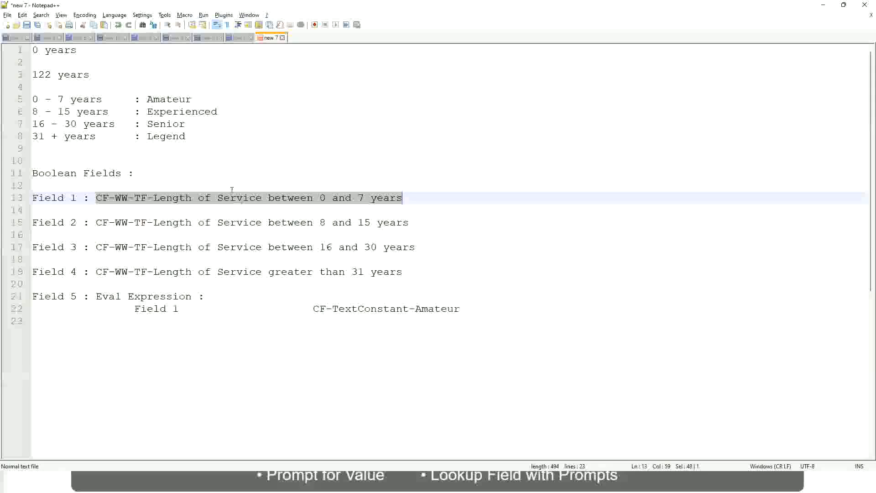
{"action": "left_click", "coordinate": [137, 161]}
{"action": "left_click", "coordinate": [149, 124]}
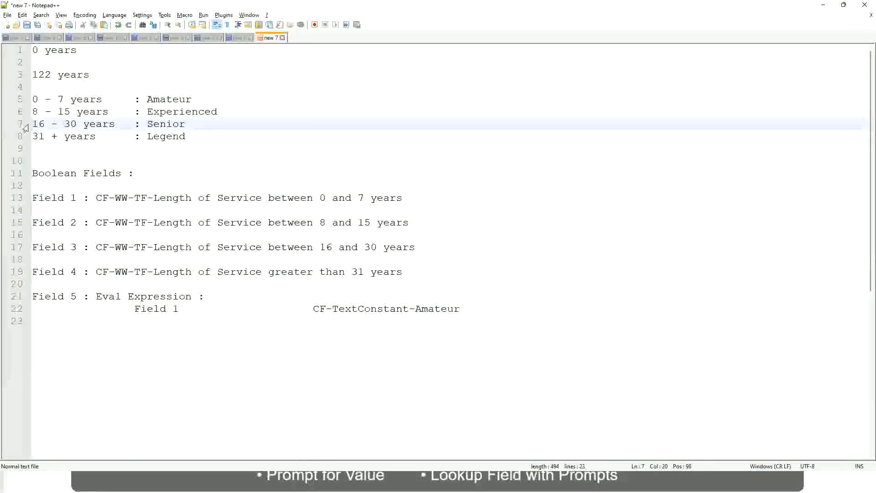
{"action": "left_click_drag", "start_coordinate": [31, 126], "coordinate": [119, 130]}
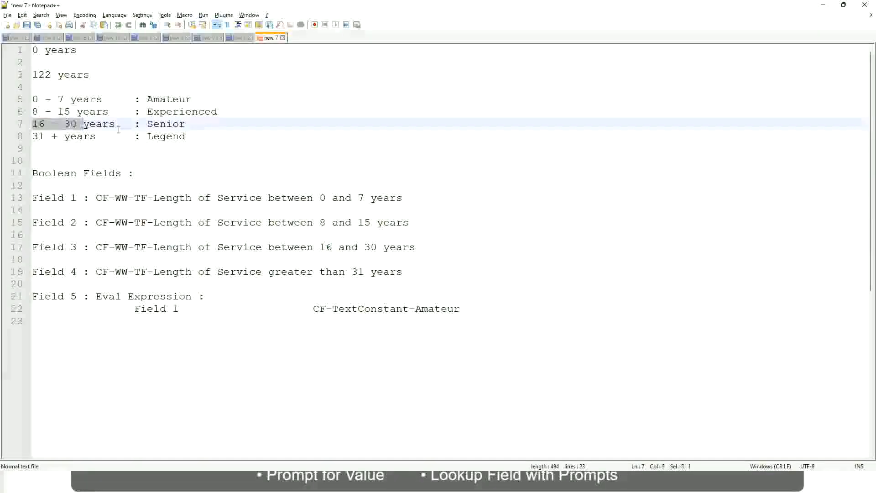
{"action": "double_click", "coordinate": [162, 124]}
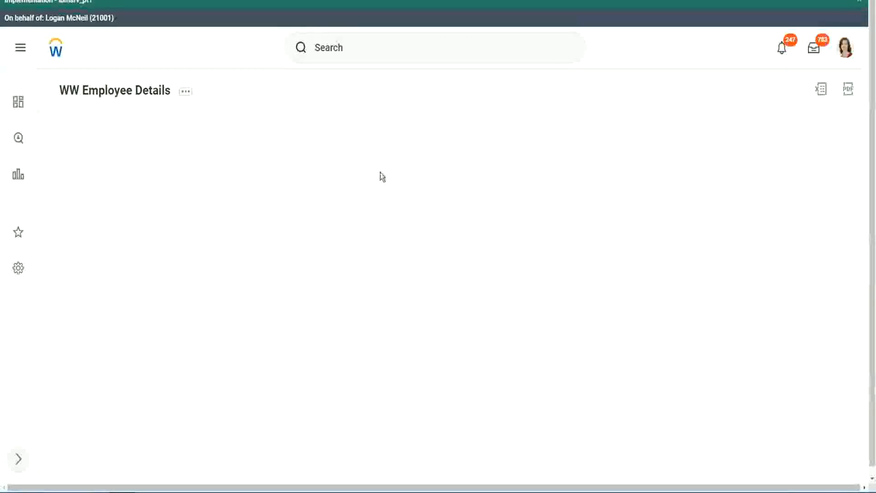
{"action": "scroll", "coordinate": [752, 276], "scroll_direction": "down", "scroll_amount": 2}
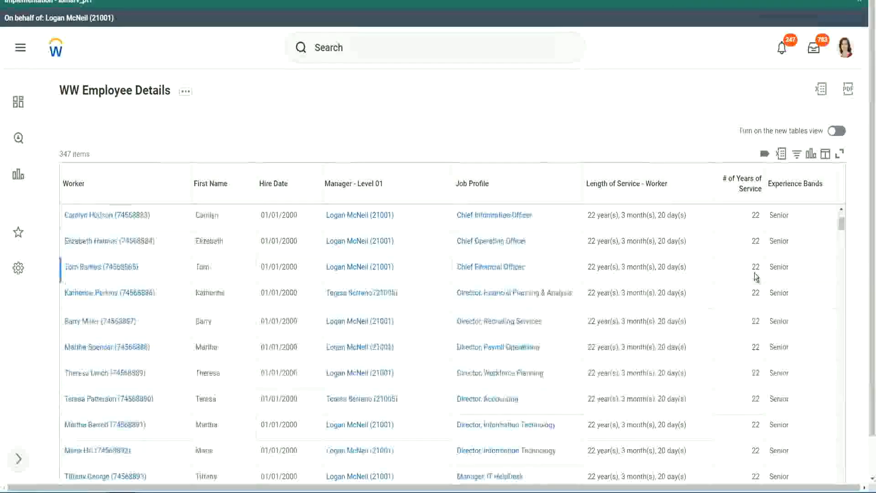
{"action": "scroll", "coordinate": [758, 277], "scroll_direction": "down", "scroll_amount": 5}
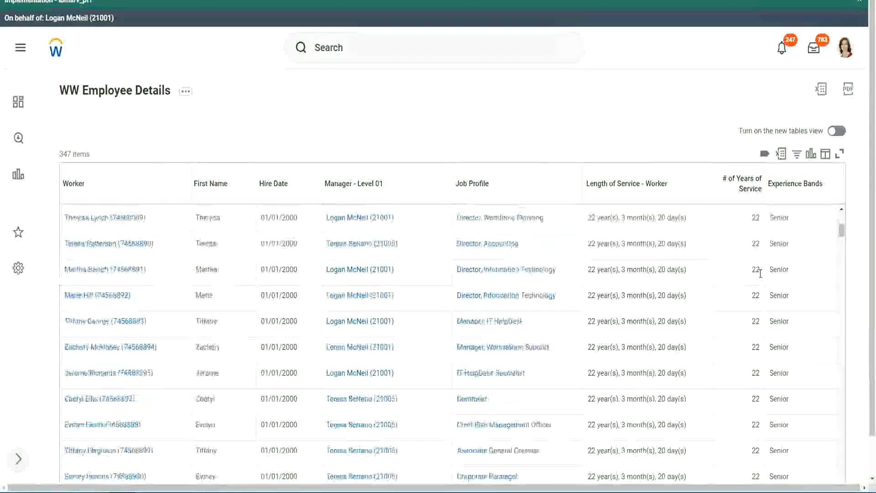
{"action": "scroll", "coordinate": [763, 292], "scroll_direction": "down", "scroll_amount": 5}
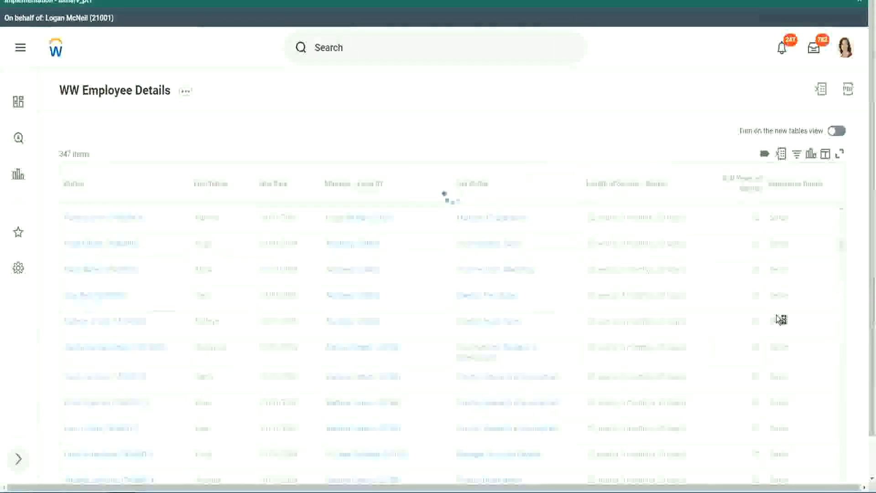
{"action": "scroll", "coordinate": [776, 315], "scroll_direction": "down", "scroll_amount": 1}
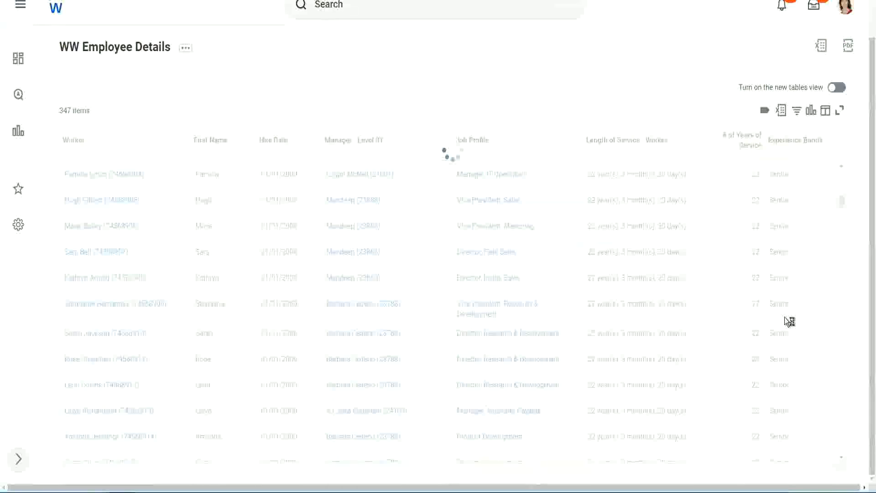
{"action": "scroll", "coordinate": [811, 257], "scroll_direction": "down", "scroll_amount": 4}
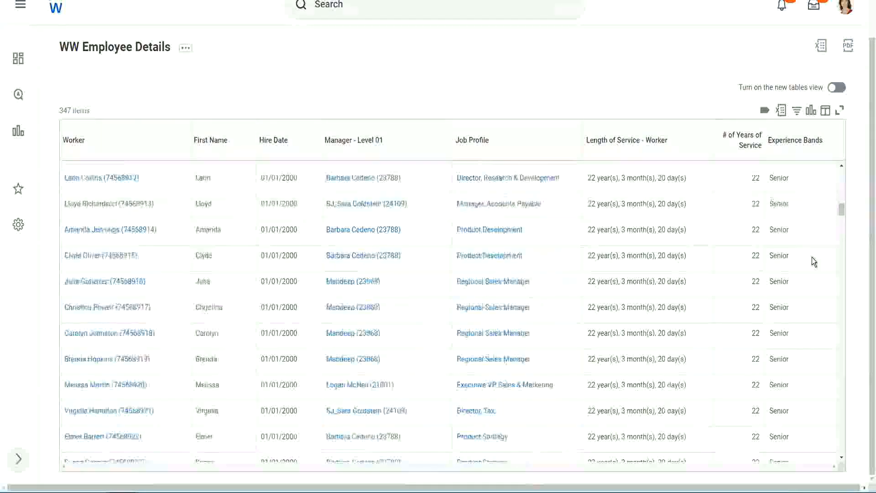
{"action": "scroll", "coordinate": [812, 257], "scroll_direction": "down", "scroll_amount": 3}
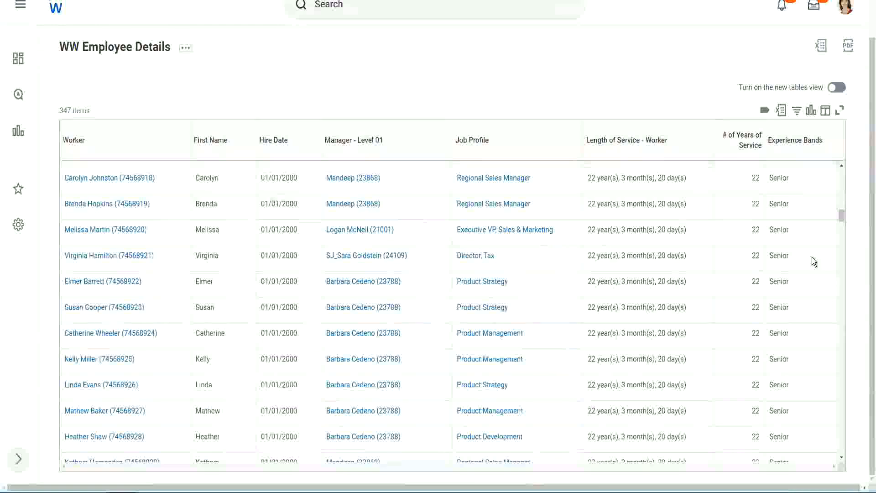
{"action": "scroll", "coordinate": [811, 257], "scroll_direction": "down", "scroll_amount": 6}
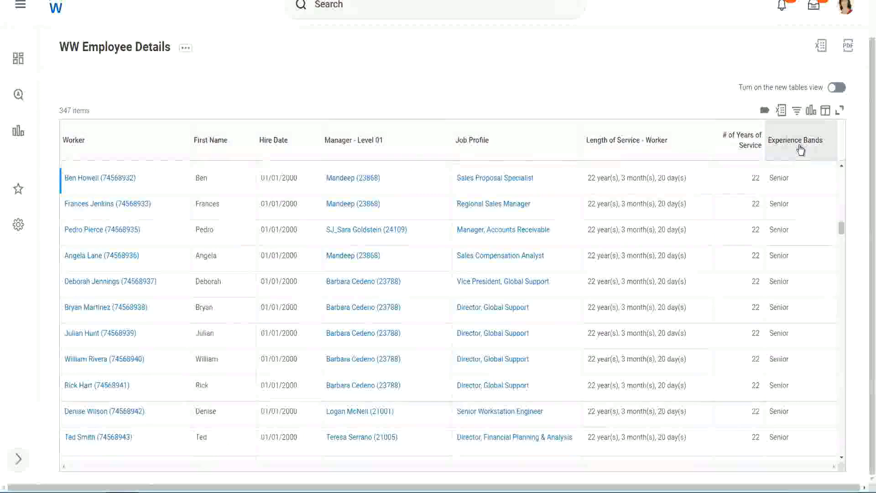
Filter the Experience Bands column to contain 'Amateur', which leaves 0 of 347 workers
{"action": "left_click", "coordinate": [799, 149]}
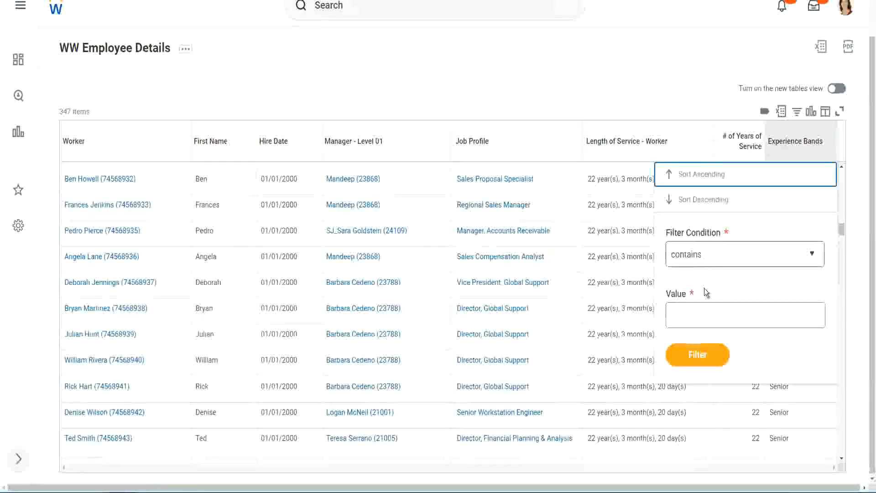
{"action": "left_click", "coordinate": [694, 307]}
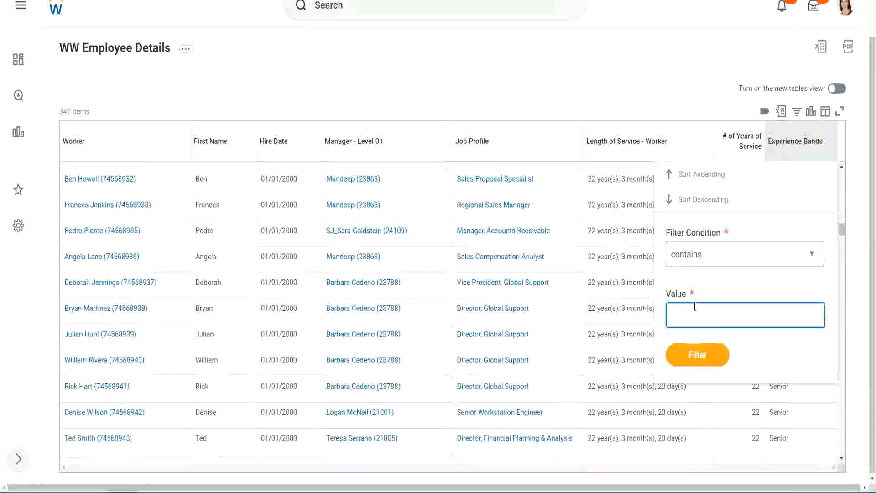
{"action": "type", "text": "Amate"}
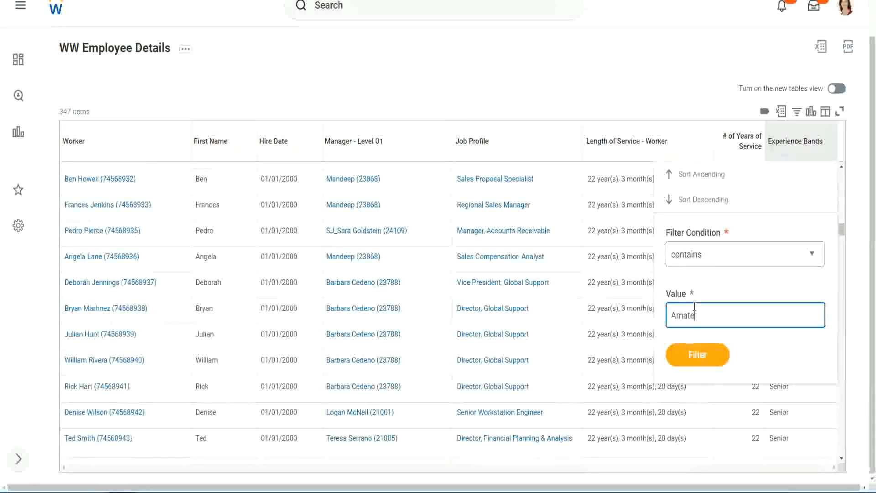
{"action": "type", "text": "ur"}
{"action": "left_click", "coordinate": [690, 360]}
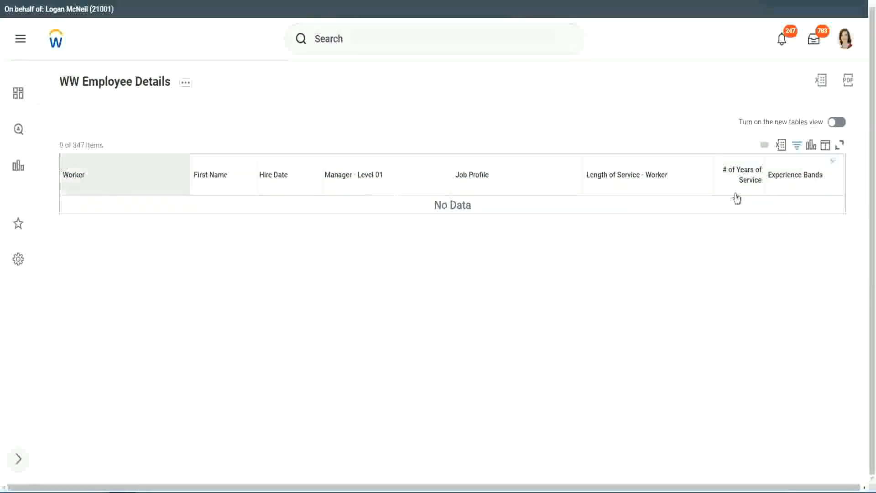
Replace the Amateur filter value with Legend, showing 107 of 347 workers
{"action": "left_click", "coordinate": [792, 179]}
{"action": "left_click", "coordinate": [727, 299]}
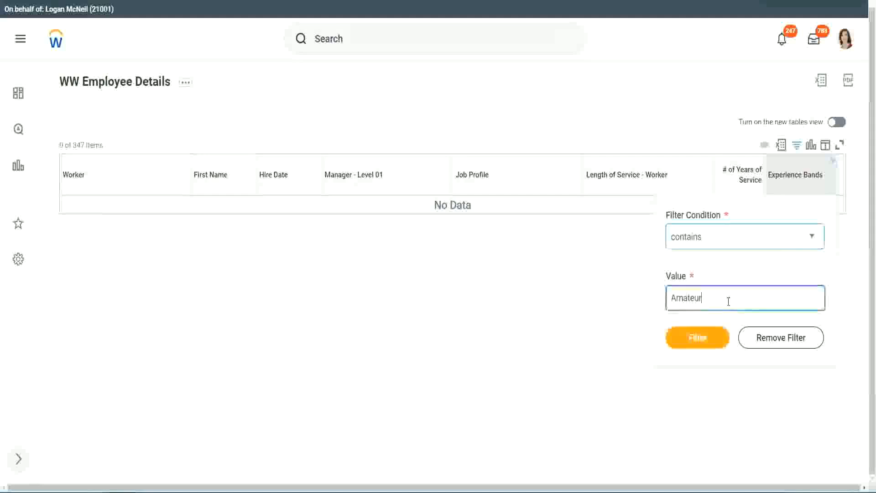
{"action": "left_click_drag", "start_coordinate": [644, 301], "coordinate": [626, 300]}
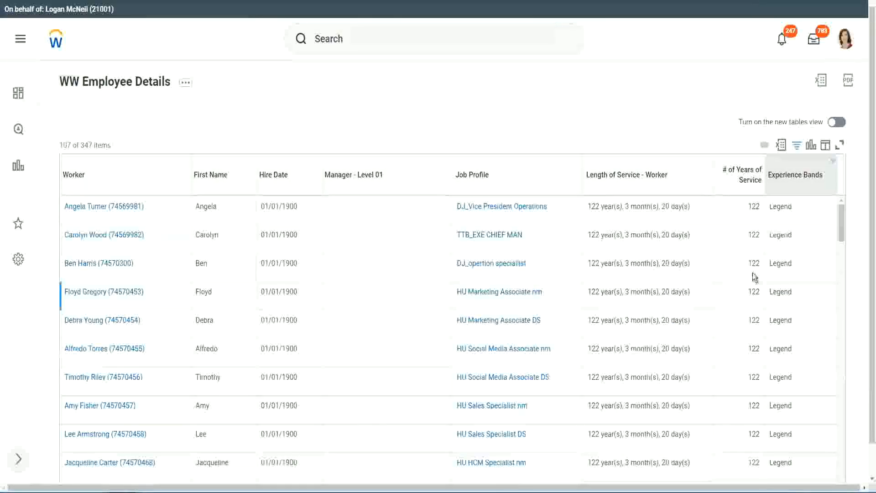
Scroll the Legend results, checking the 1900 hire date and the 102 and 122 years-of-service values
{"action": "scroll", "coordinate": [752, 273], "scroll_direction": "down", "scroll_amount": 15}
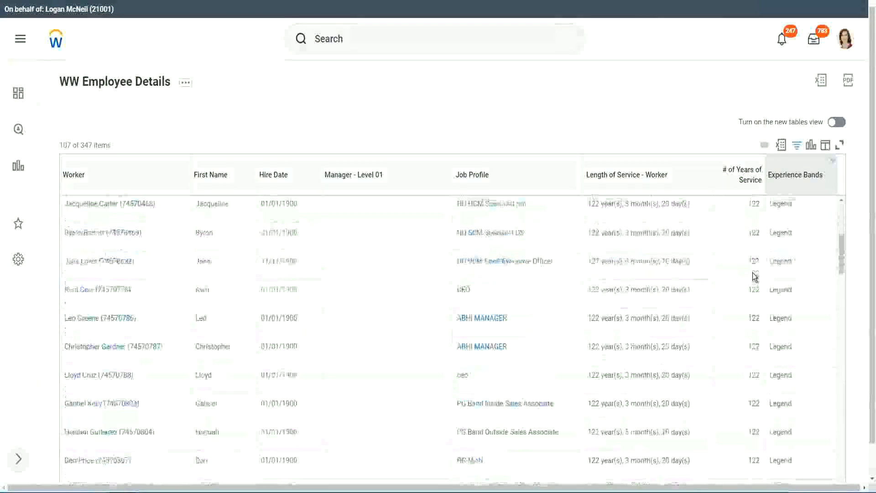
{"action": "scroll", "coordinate": [752, 272], "scroll_direction": "down", "scroll_amount": 3}
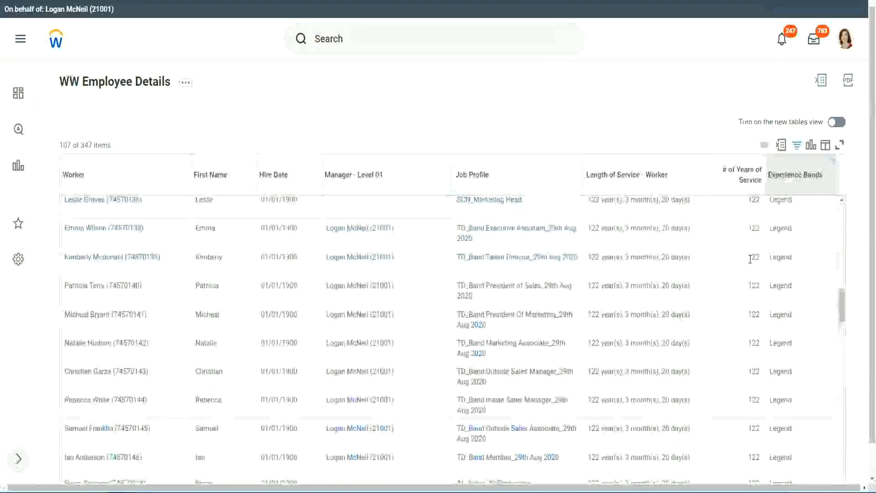
{"action": "scroll", "coordinate": [753, 260], "scroll_direction": "down", "scroll_amount": 10}
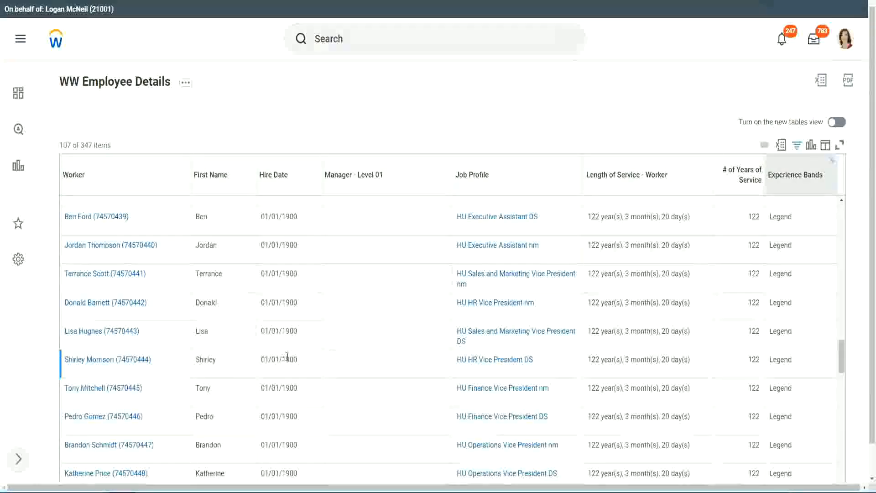
{"action": "double_click", "coordinate": [290, 360]}
{"action": "scroll", "coordinate": [745, 343], "scroll_direction": "down", "scroll_amount": 5}
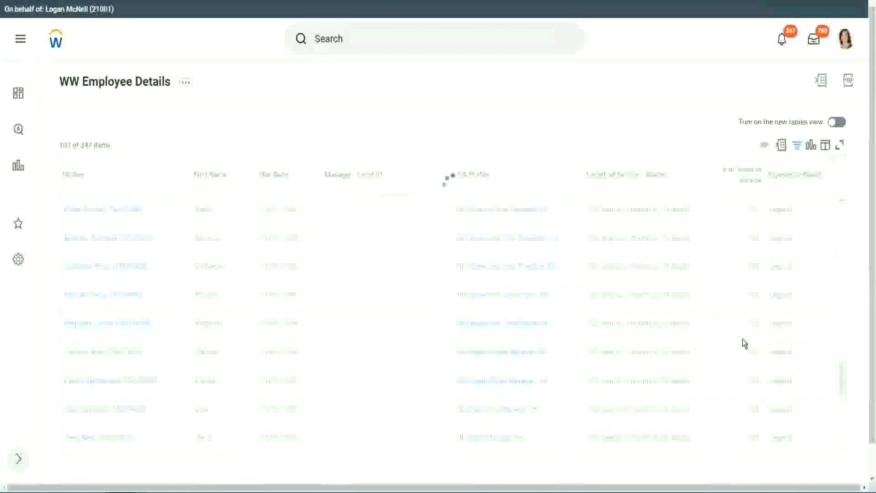
{"action": "scroll", "coordinate": [745, 343], "scroll_direction": "down", "scroll_amount": 5}
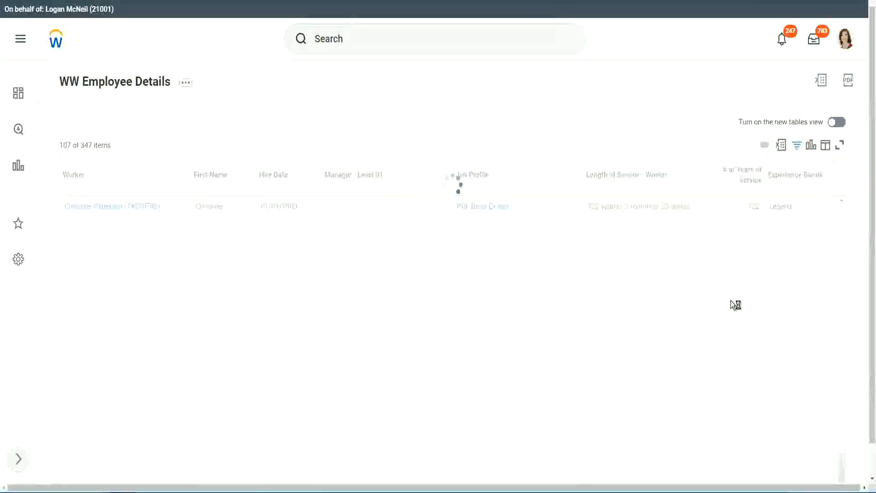
{"action": "scroll", "coordinate": [730, 300], "scroll_direction": "down", "scroll_amount": 5}
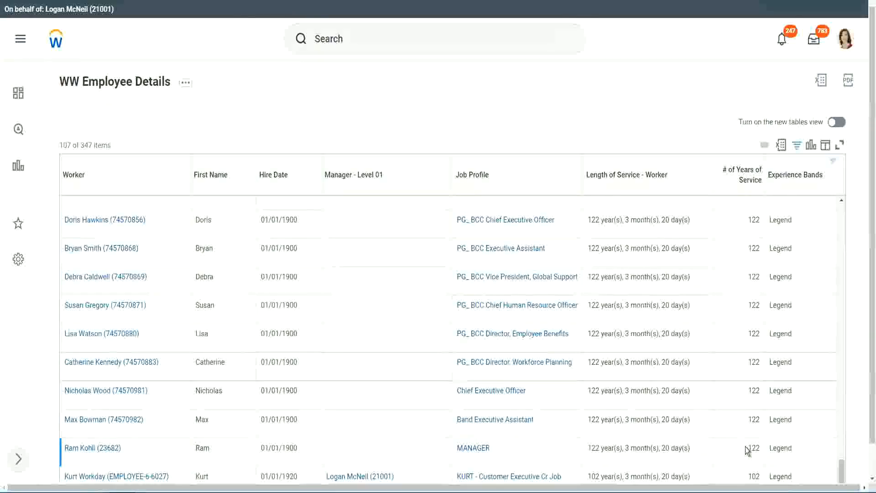
{"action": "double_click", "coordinate": [750, 474]}
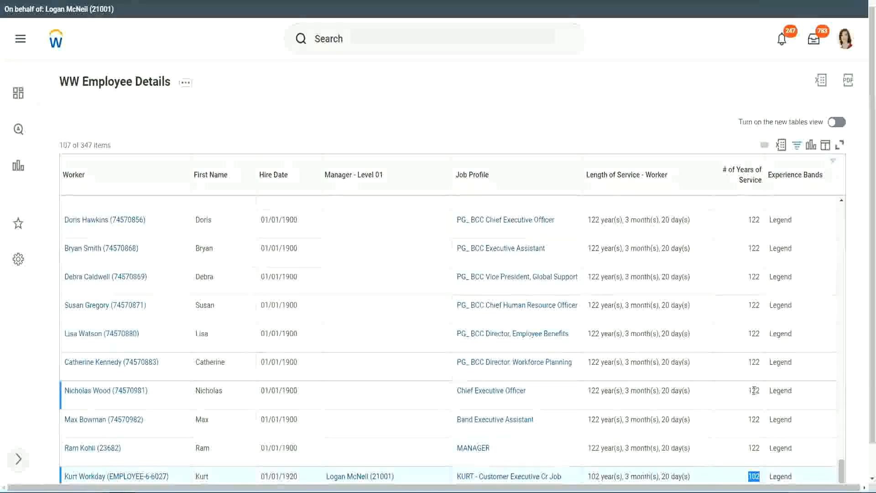
{"action": "left_click_drag", "start_coordinate": [753, 390], "coordinate": [760, 391]}
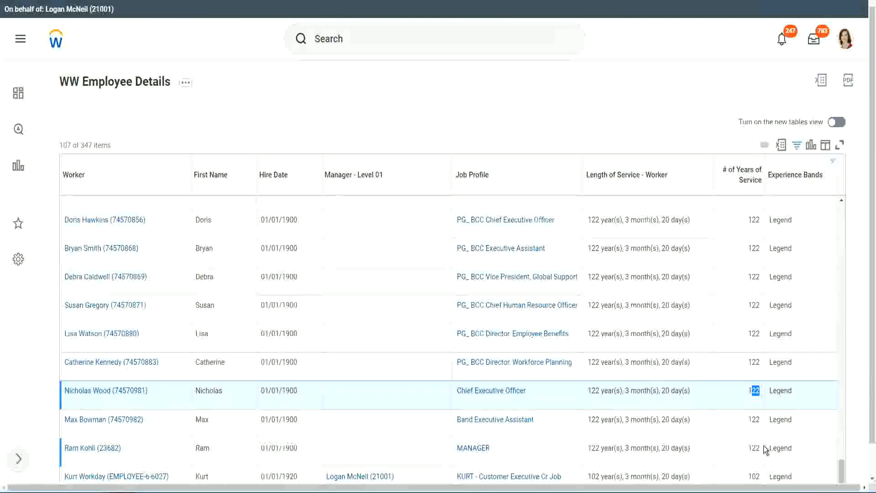
{"action": "left_click", "coordinate": [737, 365]}
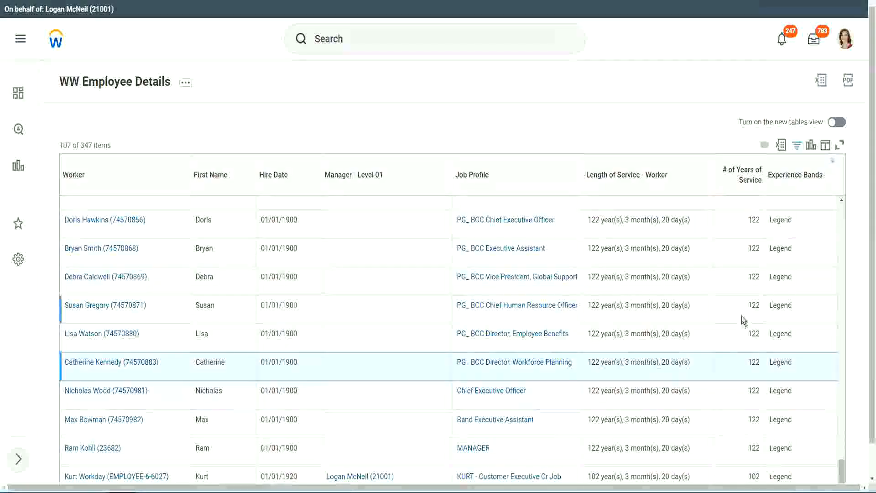
Change the Experience Bands filter from Legend to Experienced, showing 82 of 347 workers
{"action": "left_click", "coordinate": [801, 178]}
{"action": "left_click", "coordinate": [717, 349]}
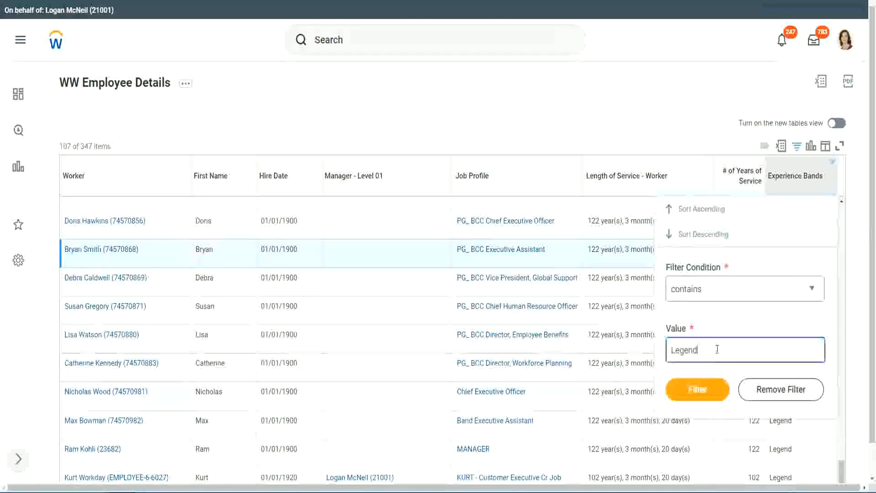
{"action": "left_click_drag", "start_coordinate": [717, 349], "coordinate": [605, 352]}
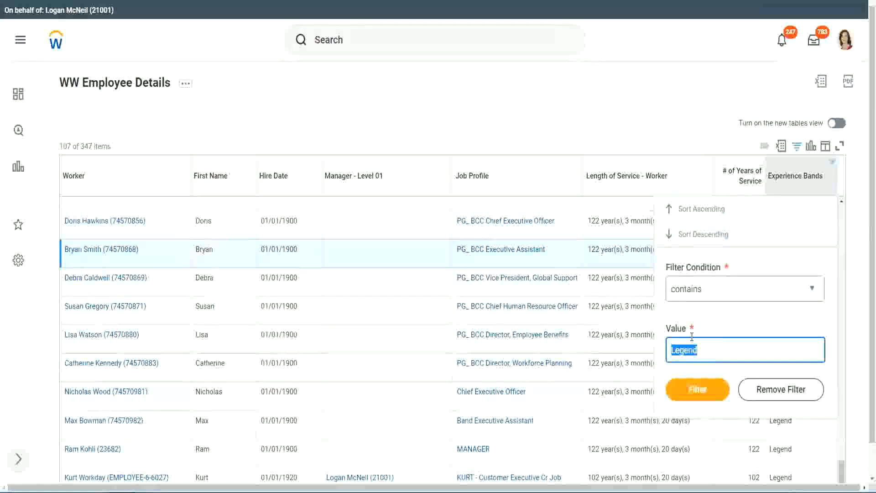
{"action": "type", "text": "Ex"}
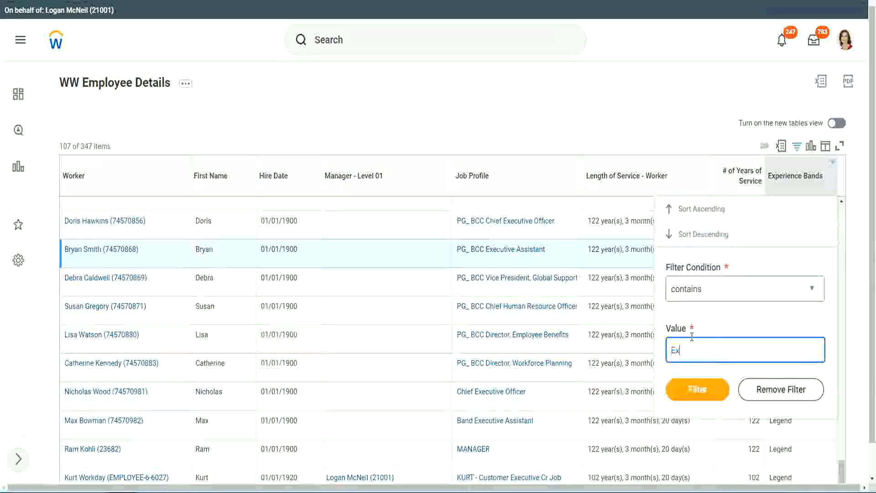
{"action": "type", "text": "per"}
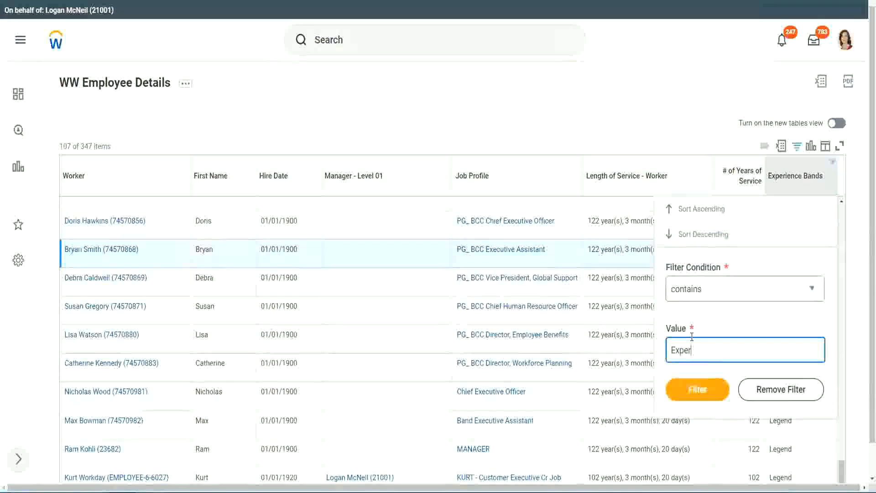
{"action": "type", "text": "ienced"}
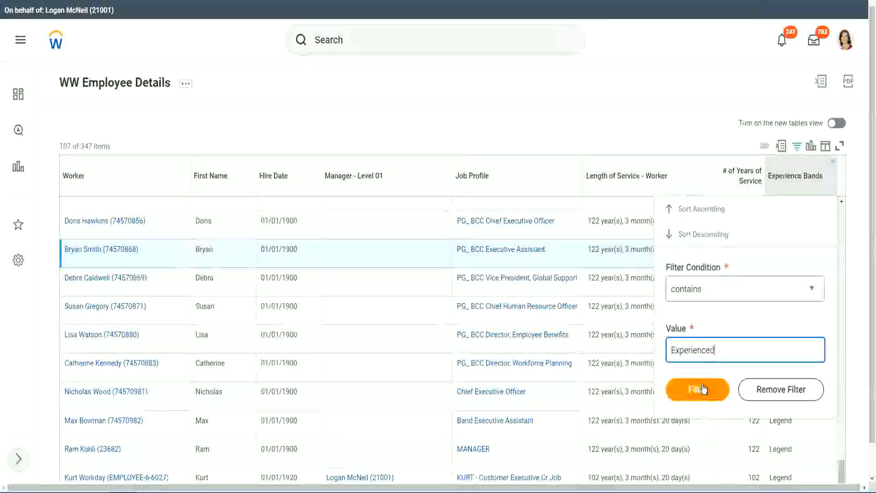
{"action": "left_click", "coordinate": [703, 388]}
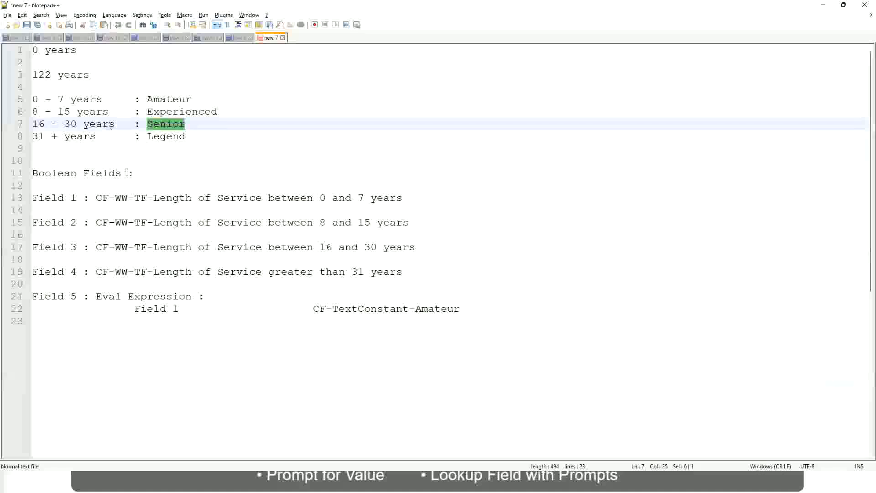
Review the '8 - 15 years : Experienced' line in the Notepad++ notes, then scroll the Workday report
{"action": "left_click", "coordinate": [82, 113]}
{"action": "left_click_drag", "start_coordinate": [39, 113], "coordinate": [70, 112]}
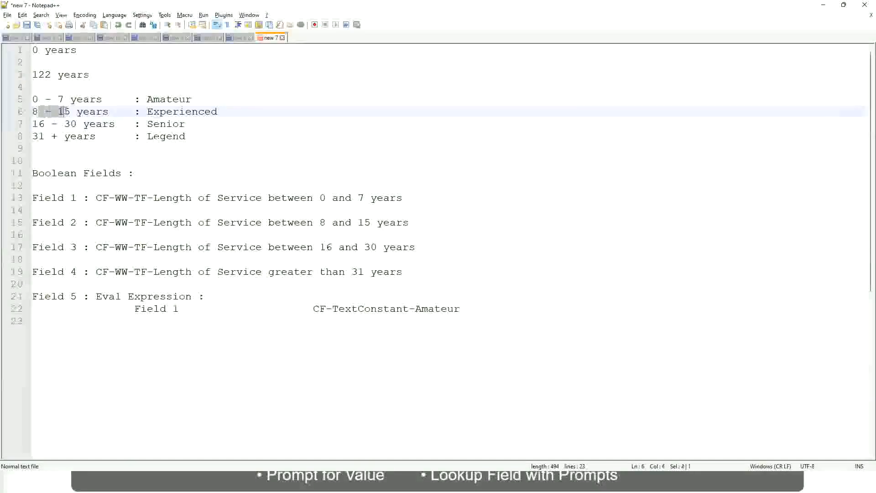
{"action": "left_click", "coordinate": [71, 113]}
{"action": "left_click", "coordinate": [100, 113]}
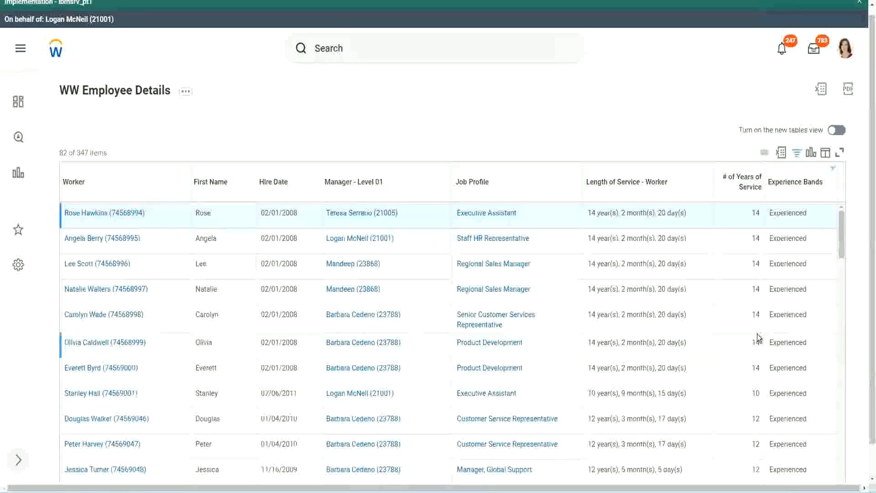
{"action": "scroll", "coordinate": [757, 338], "scroll_direction": "down", "scroll_amount": 4}
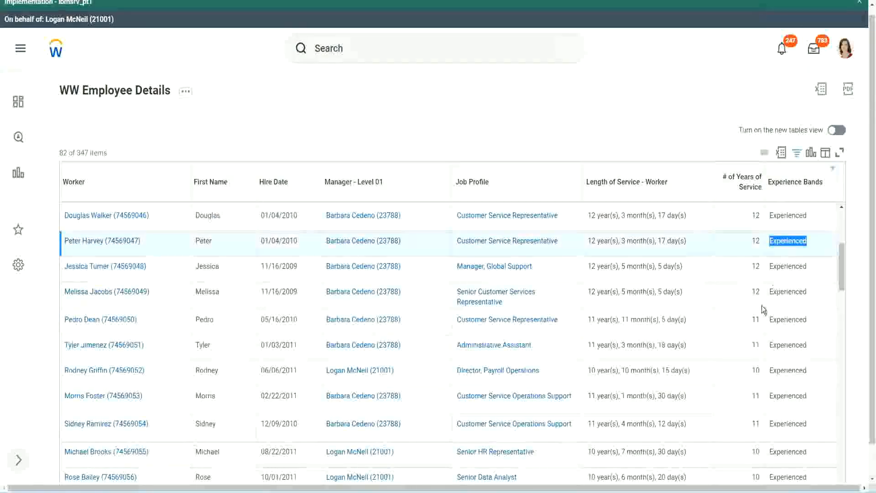
{"action": "scroll", "coordinate": [758, 320], "scroll_direction": "down", "scroll_amount": 2}
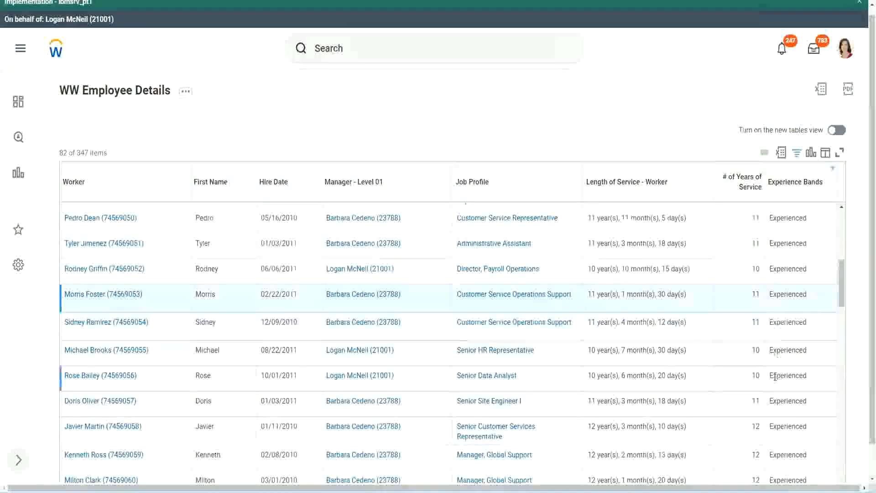
{"action": "scroll", "coordinate": [775, 377], "scroll_direction": "down", "scroll_amount": 10}
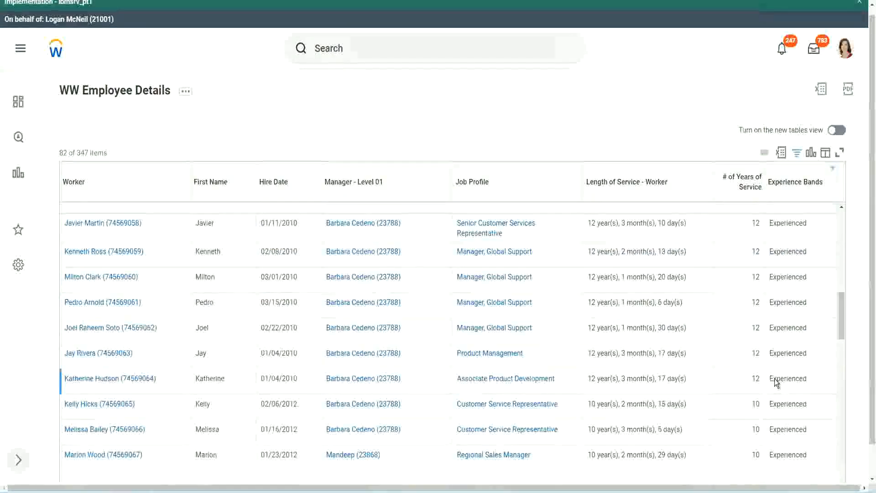